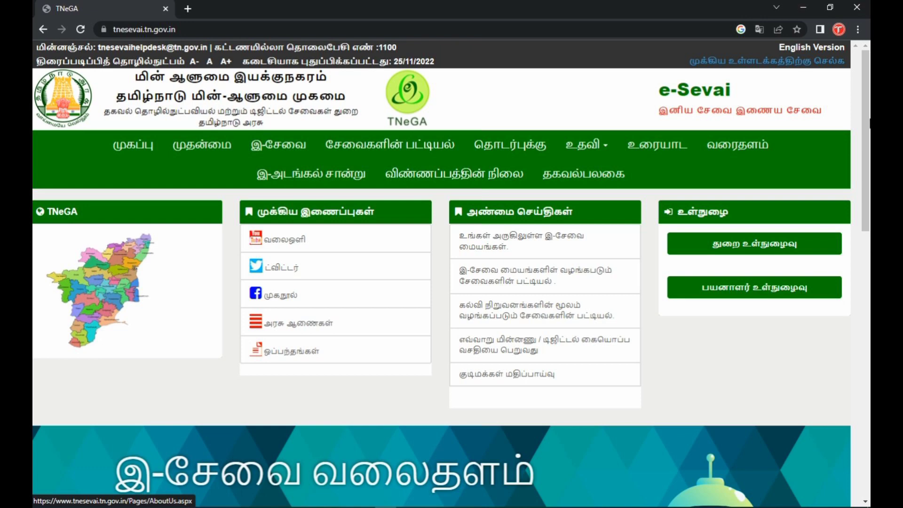
# - Sign in to the TNeGA e-Sevai citizen portal by entering the captcha
pyautogui.click(704, 297)
pyautogui.click(743, 245)
pyautogui.write('vEj')
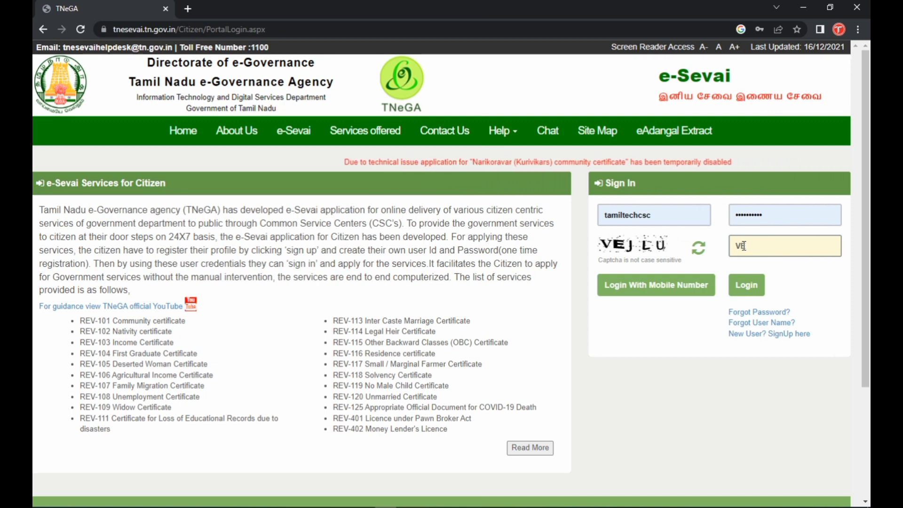
pyautogui.write('lu')
pyautogui.click(746, 285)
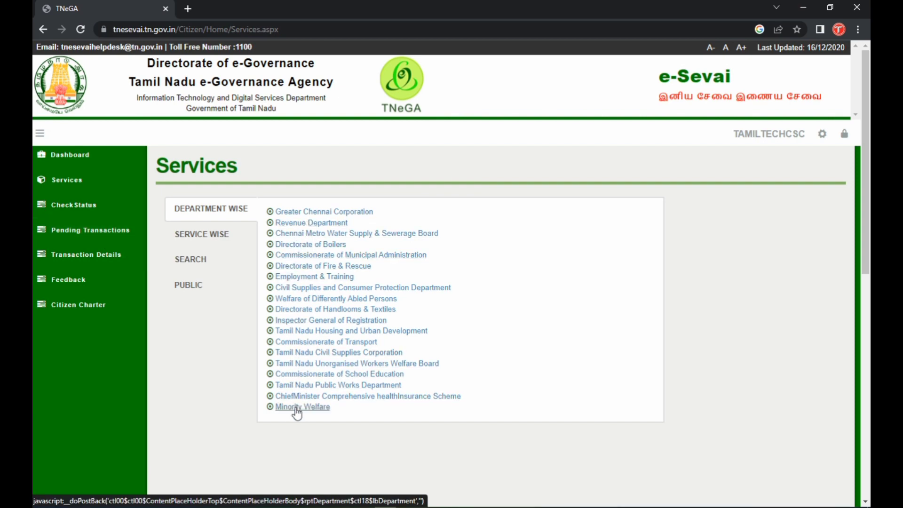
# - Open REV-114 Legal Heir Certificate from page 2 of the Revenue Department services in a new tab
pyautogui.click(314, 223)
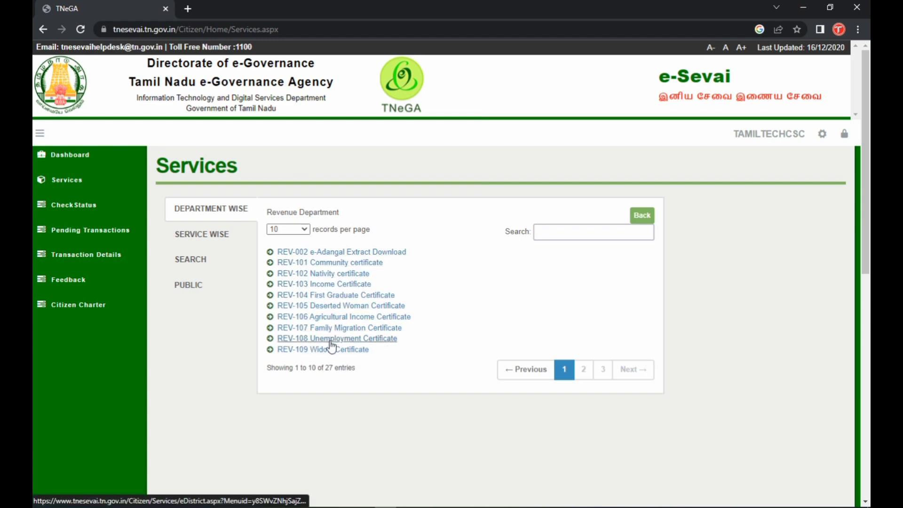
pyautogui.click(585, 374)
pyautogui.rightClick(360, 273)
pyautogui.click(419, 285)
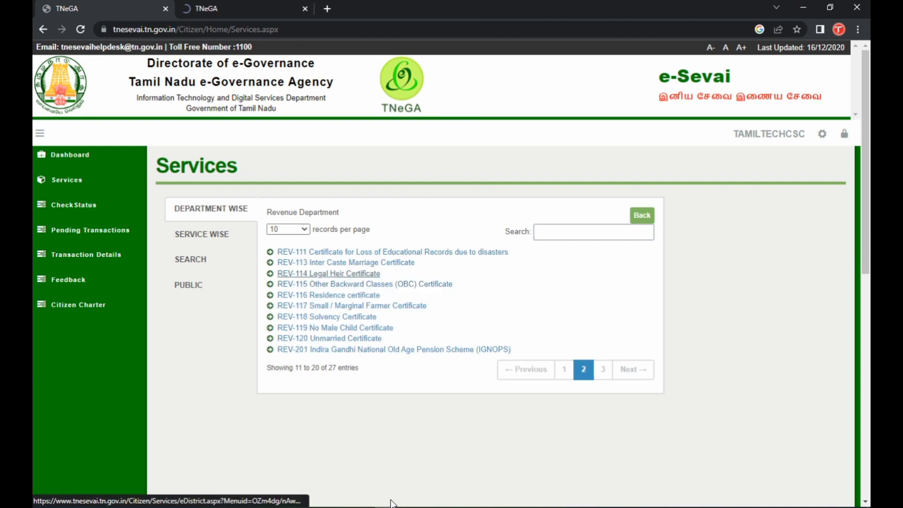
pyautogui.click(240, 8)
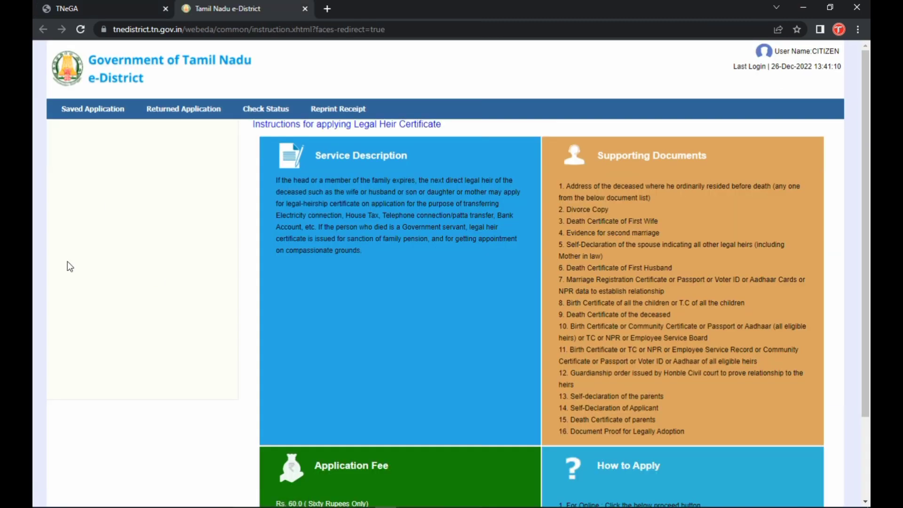
# - Read through the Legal Heir Certificate instructions and proceed to the applicant search form
pyautogui.scroll(-3, 484, 366)
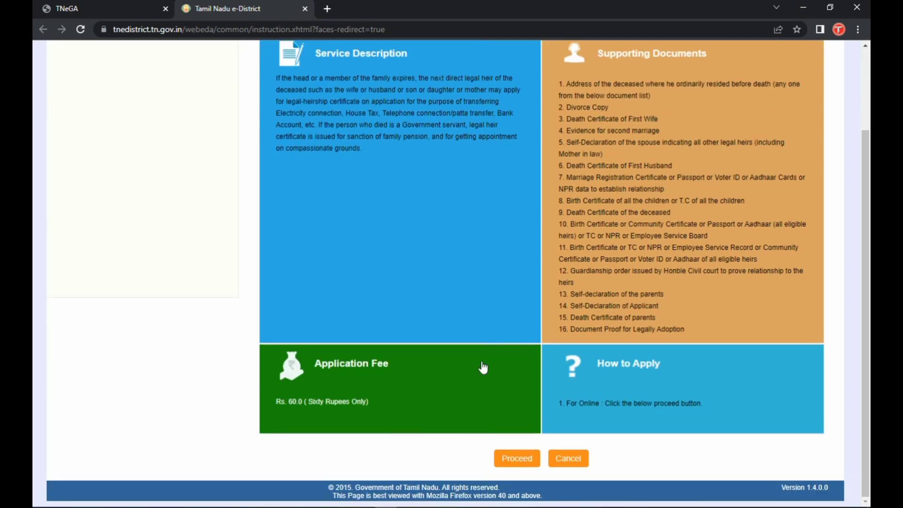
pyautogui.scroll(1, 483, 366)
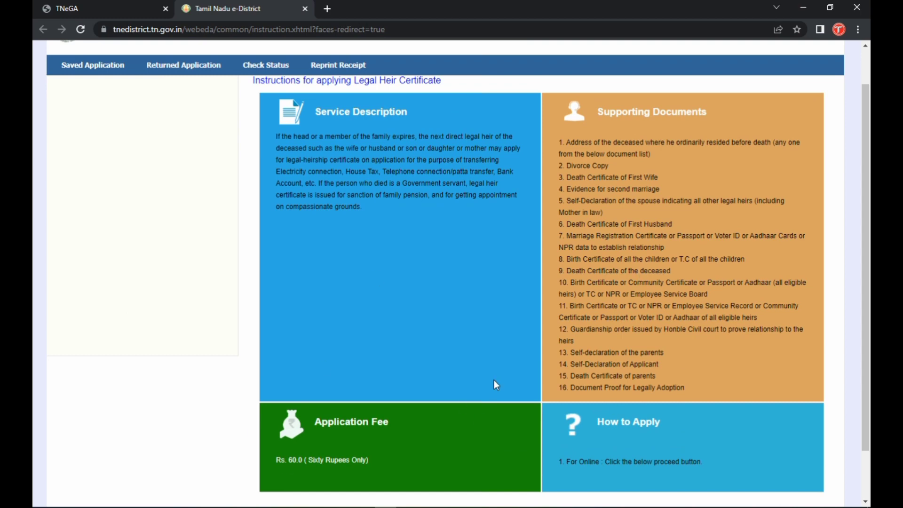
pyautogui.scroll(-1, 497, 385)
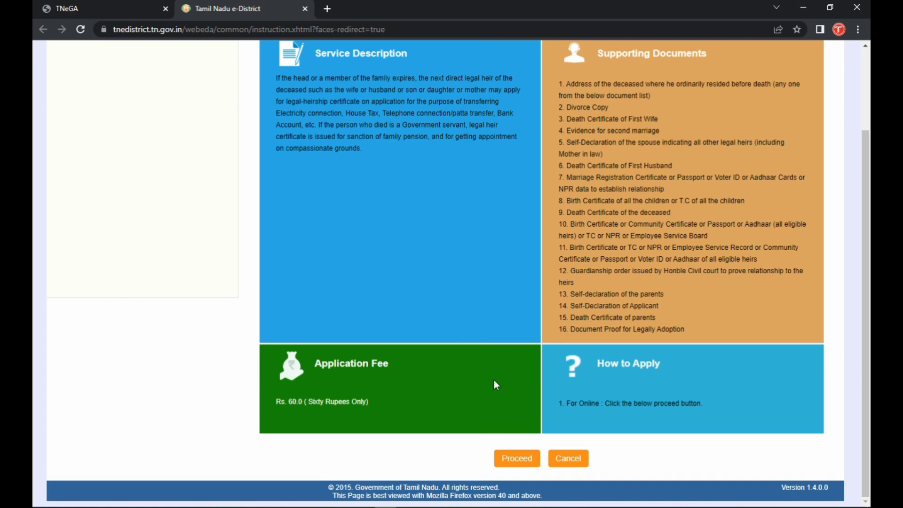
pyautogui.click(515, 460)
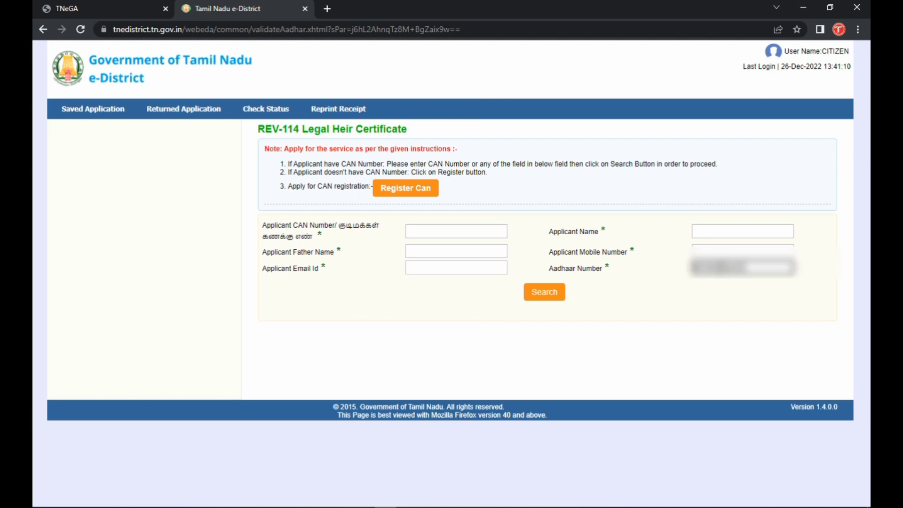
# - Search the applicant's Aadhaar, register a new CAN, and continue to the prefilled Legal Heir form
pyautogui.click(543, 297)
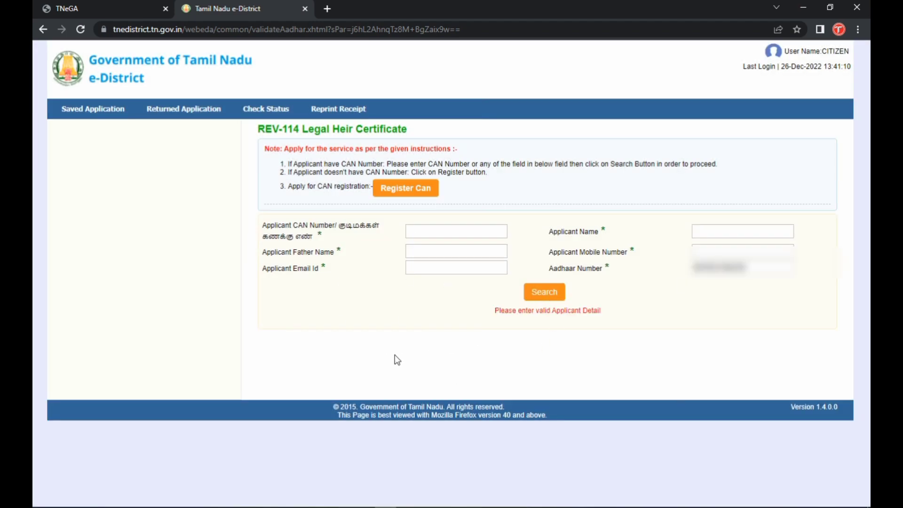
pyautogui.click(407, 200)
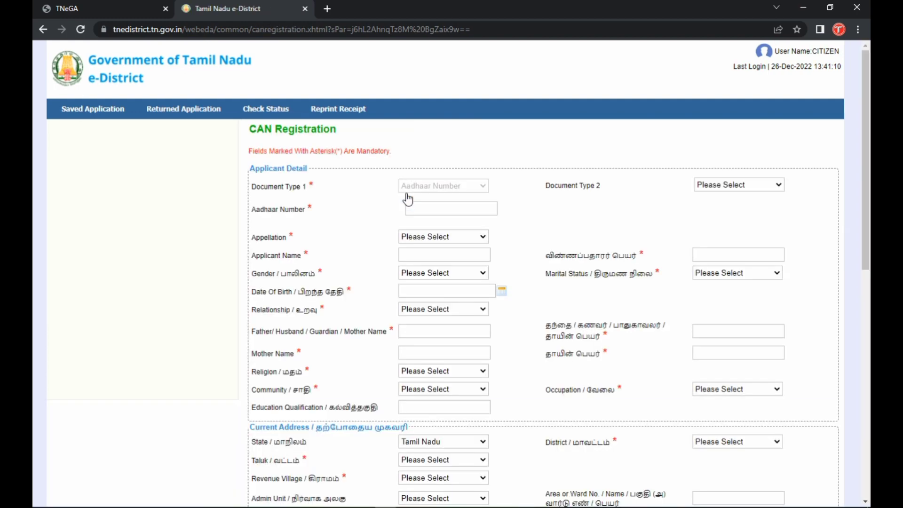
pyautogui.click(442, 210)
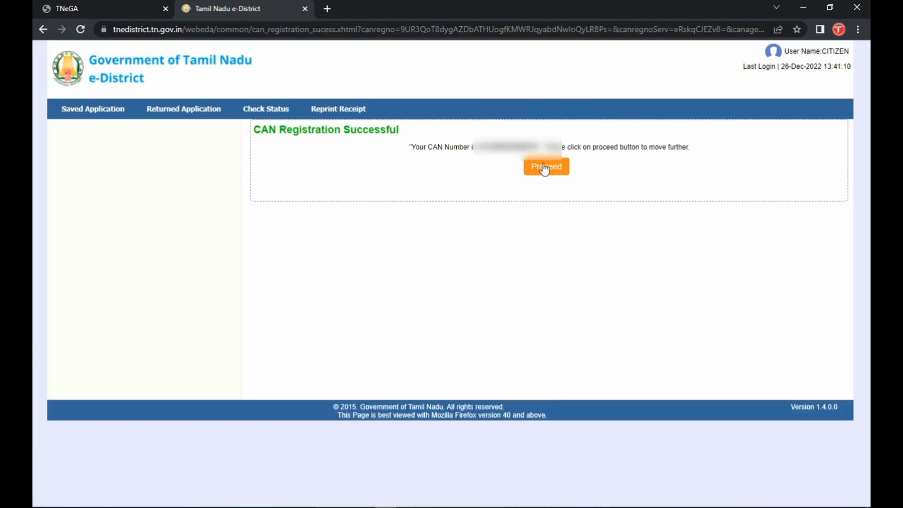
pyautogui.click(544, 168)
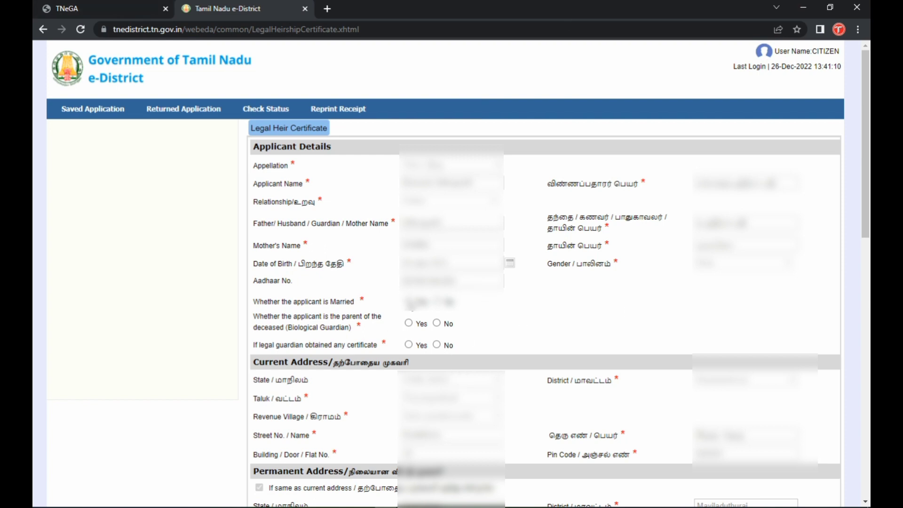
# - Mark the applicant as married and type the deceased's name under Deceased Details
pyautogui.click(408, 301)
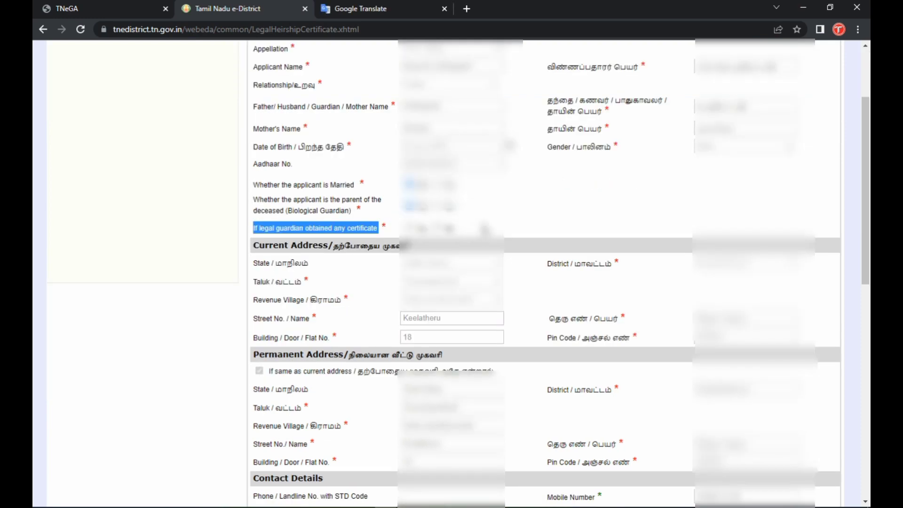
pyautogui.click(484, 228)
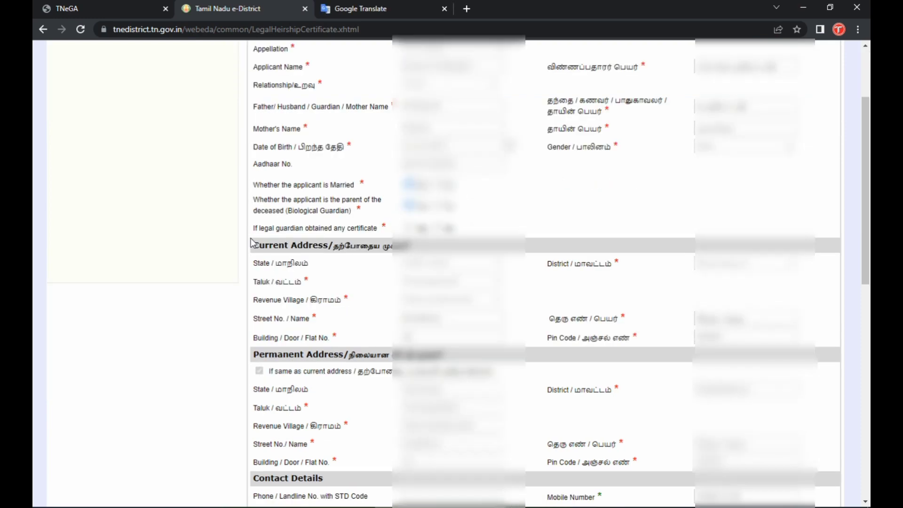
pyautogui.scroll(-1, 527, 209)
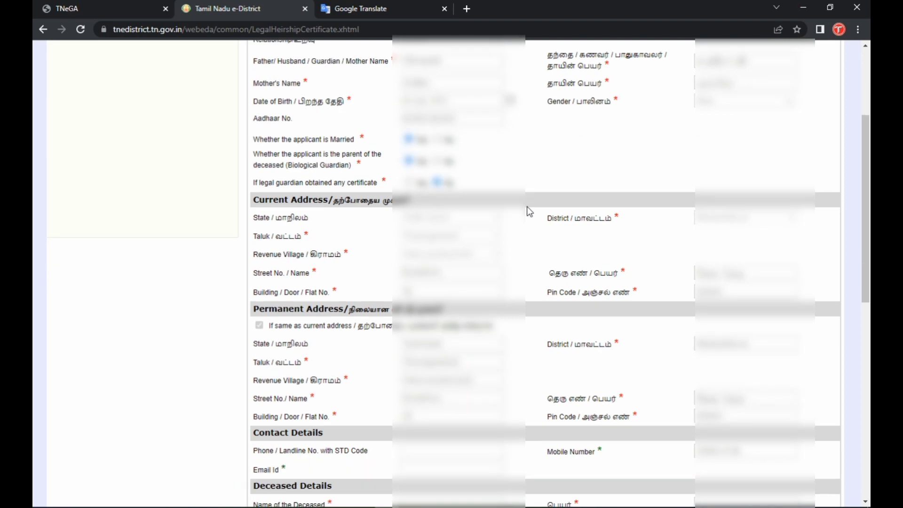
pyautogui.scroll(-2, 527, 234)
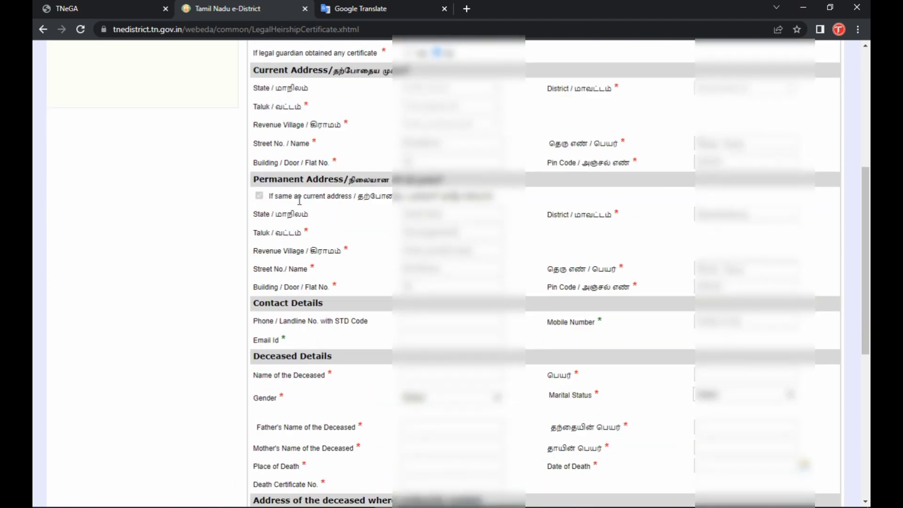
pyautogui.scroll(-1, 447, 206)
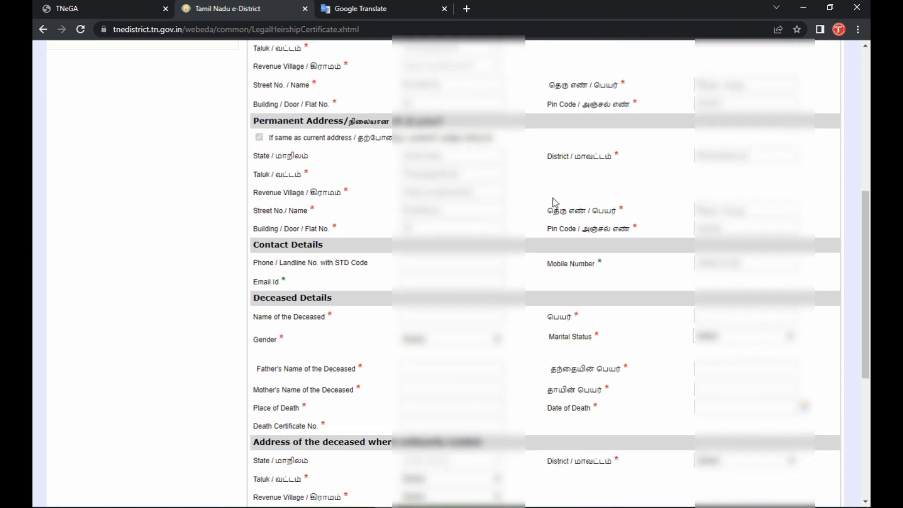
pyautogui.scroll(-2, 346, 273)
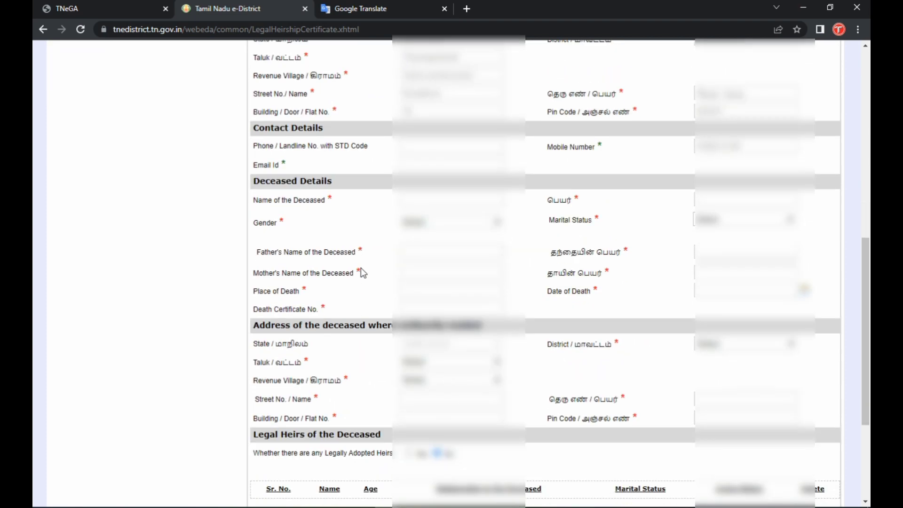
pyautogui.write('ARUMUGAM')
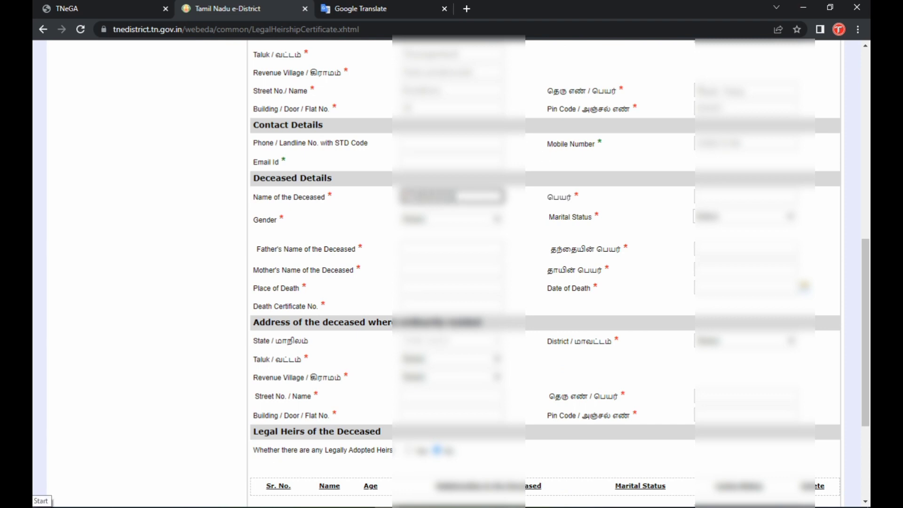
# - Fill in the deceased's Tamil name, gender and marital status, and answer No to two wives
pyautogui.click(728, 194)
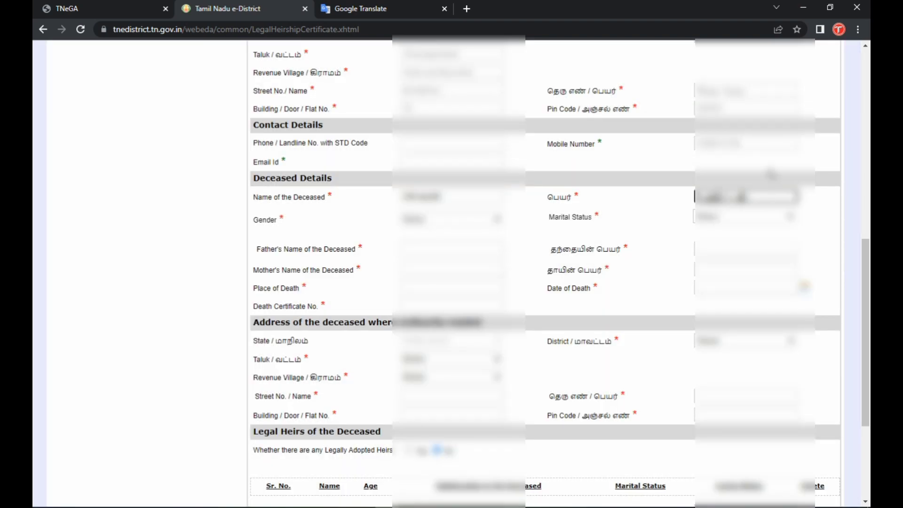
pyautogui.click(403, 220)
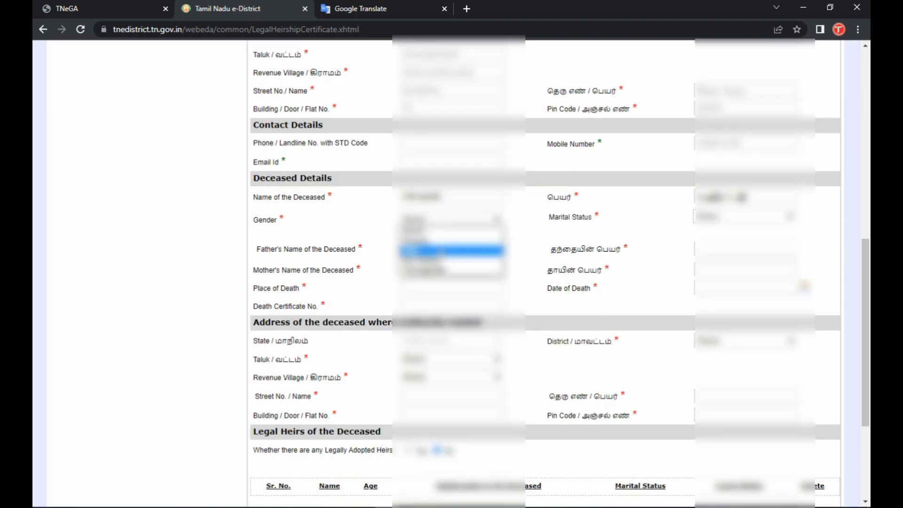
pyautogui.click(441, 249)
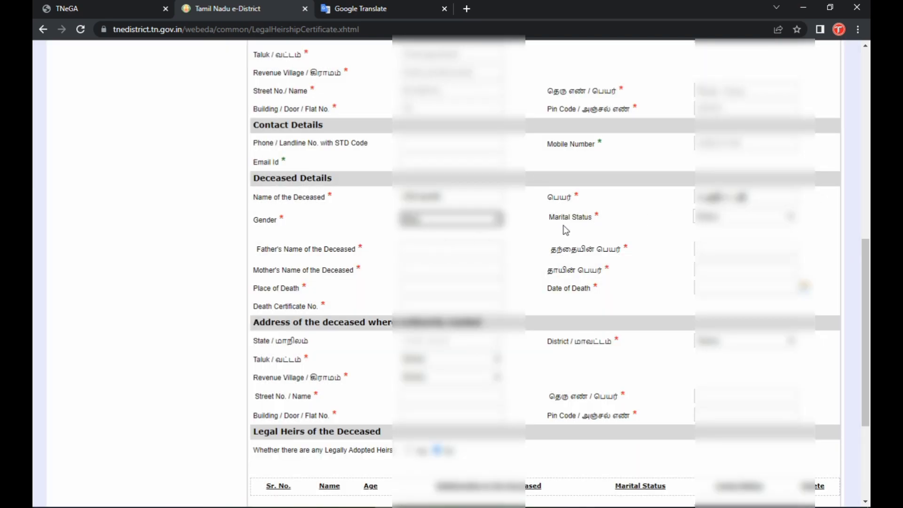
pyautogui.click(732, 220)
pyautogui.click(745, 239)
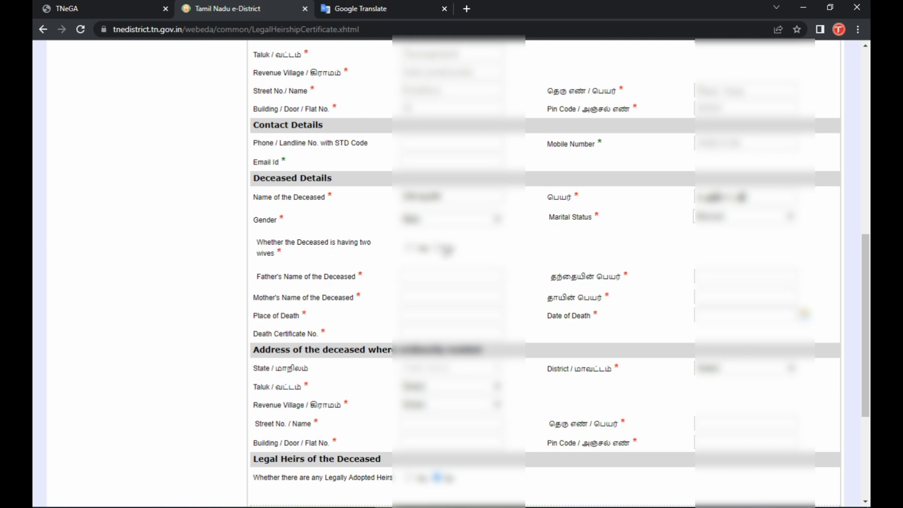
pyautogui.click(437, 248)
# - Enter the deceased's father's name in both the English and Tamil fields
pyautogui.scroll(-1, 643, 247)
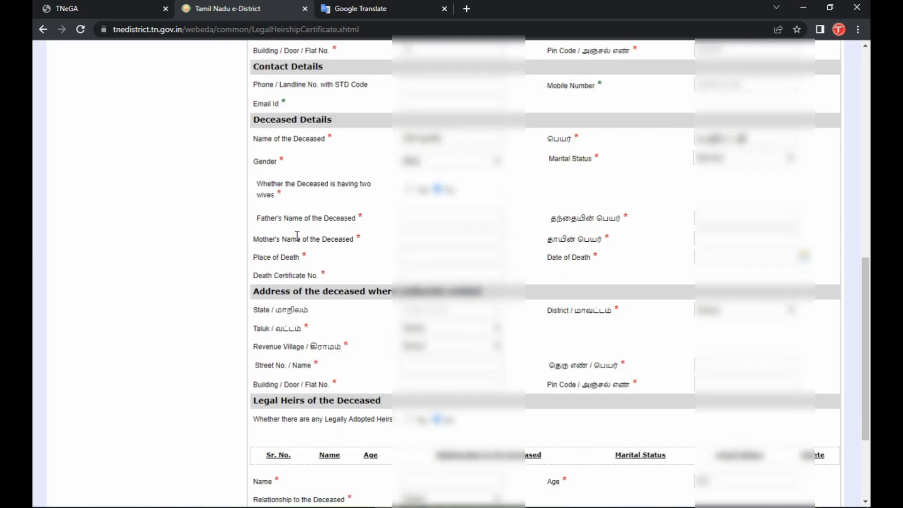
pyautogui.click(421, 217)
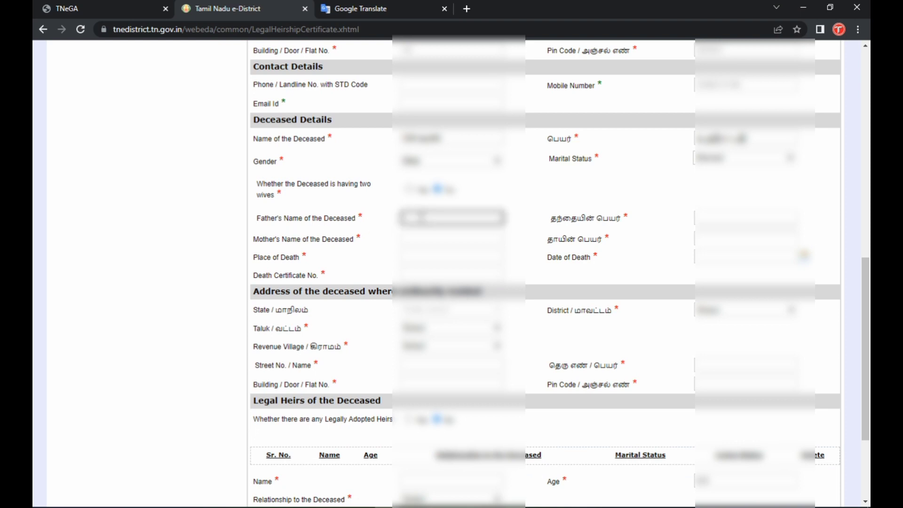
pyautogui.write('kumaran')
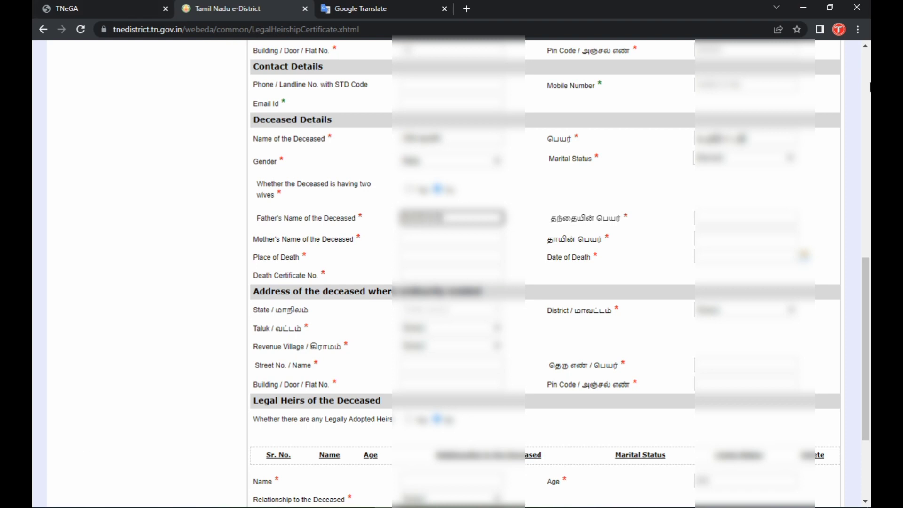
pyautogui.click(754, 219)
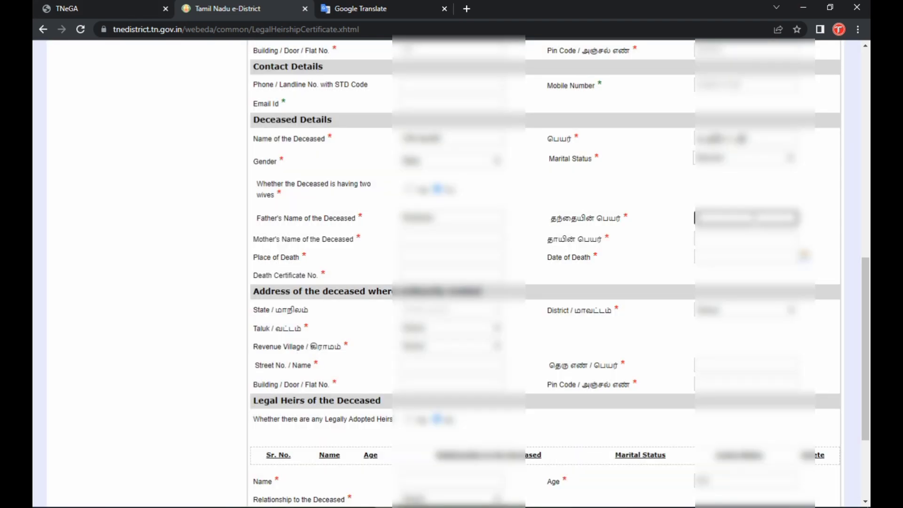
pyautogui.write('kumaran')
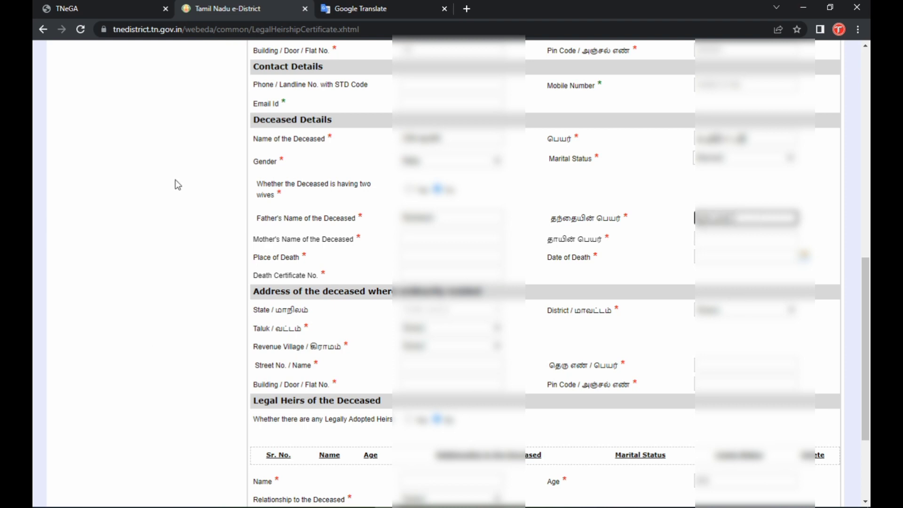
pyautogui.click(440, 237)
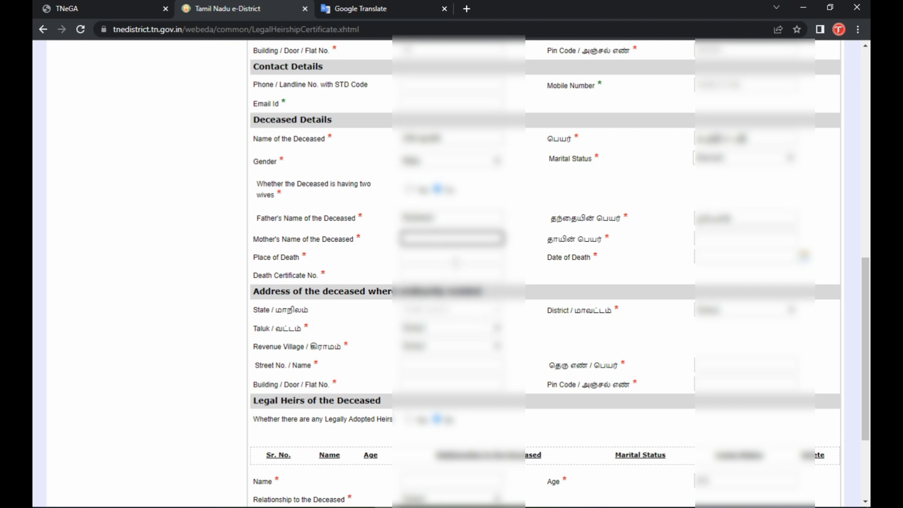
# - Pick the date of death, enter the place of death and the death certificate number
pyautogui.click(463, 260)
pyautogui.click(748, 256)
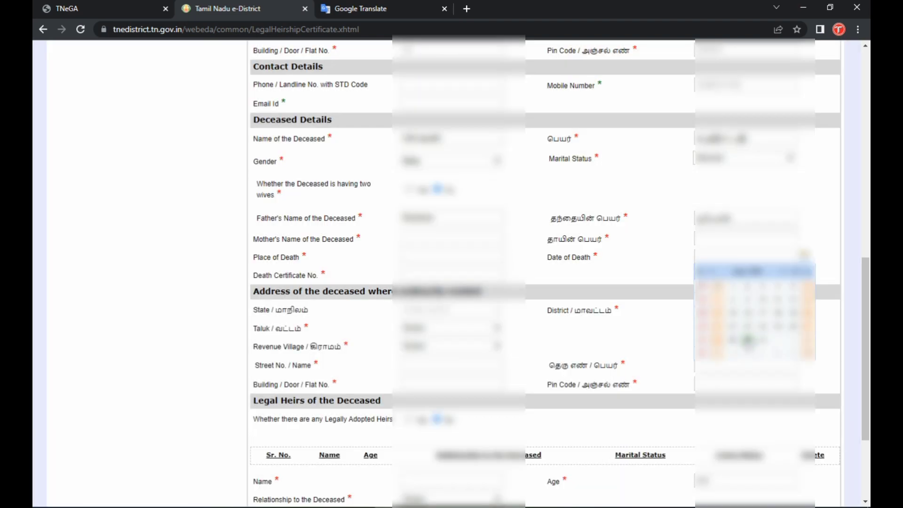
pyautogui.click(790, 332)
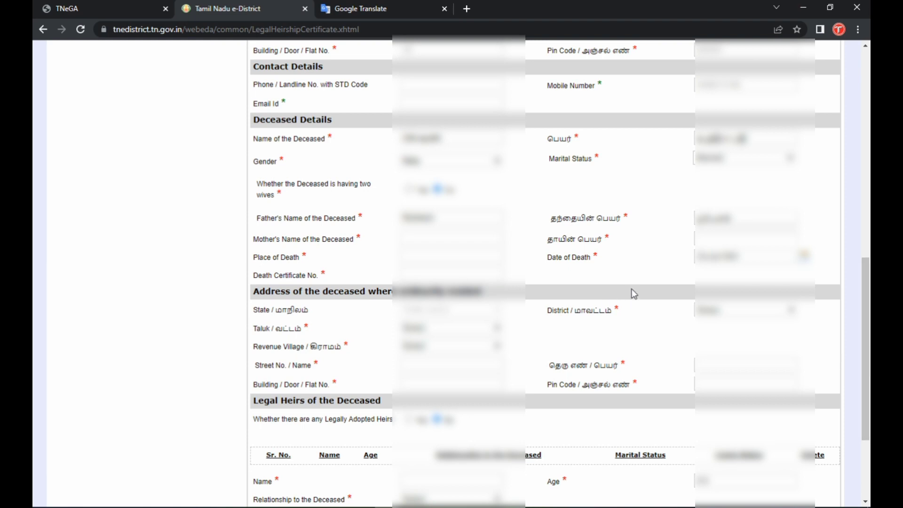
pyautogui.click(432, 257)
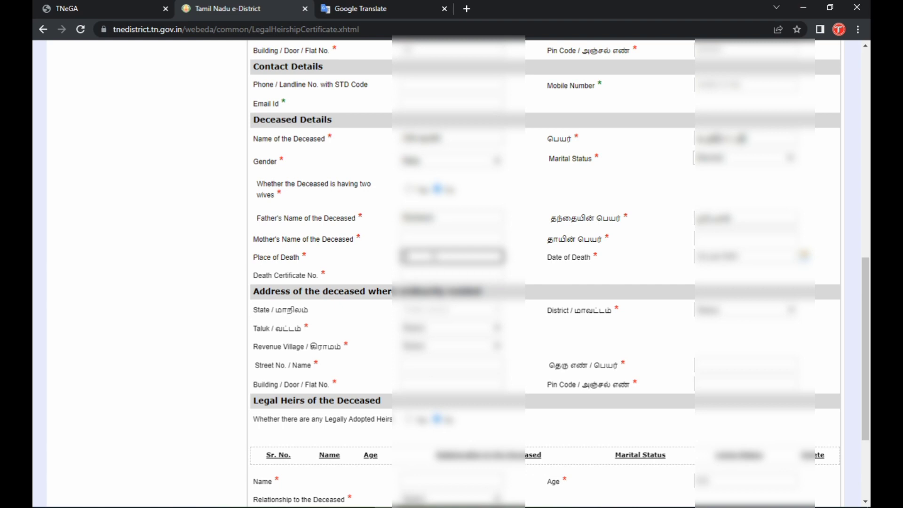
pyautogui.press('Tab')
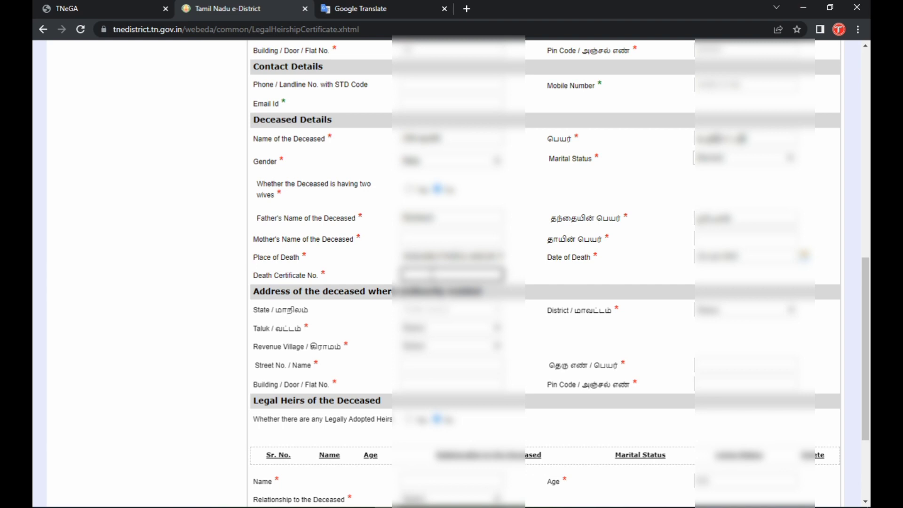
pyautogui.write('12345')
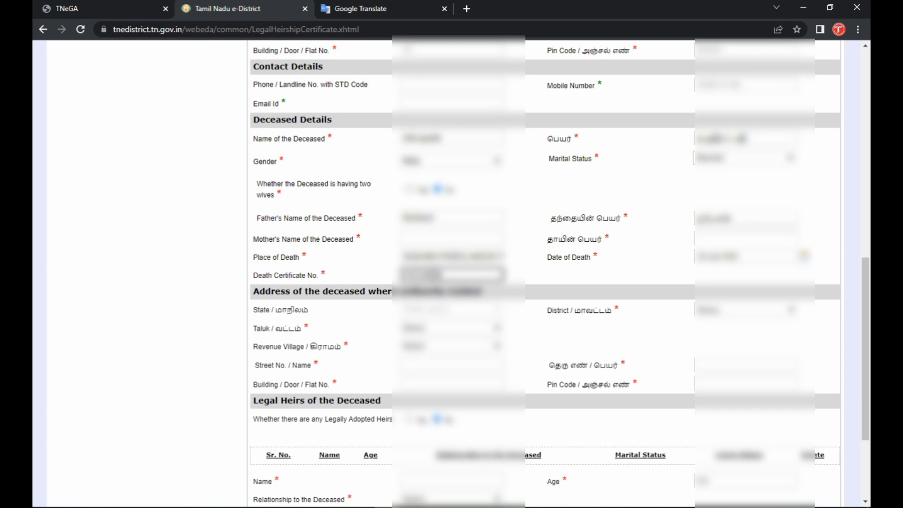
pyautogui.click(666, 320)
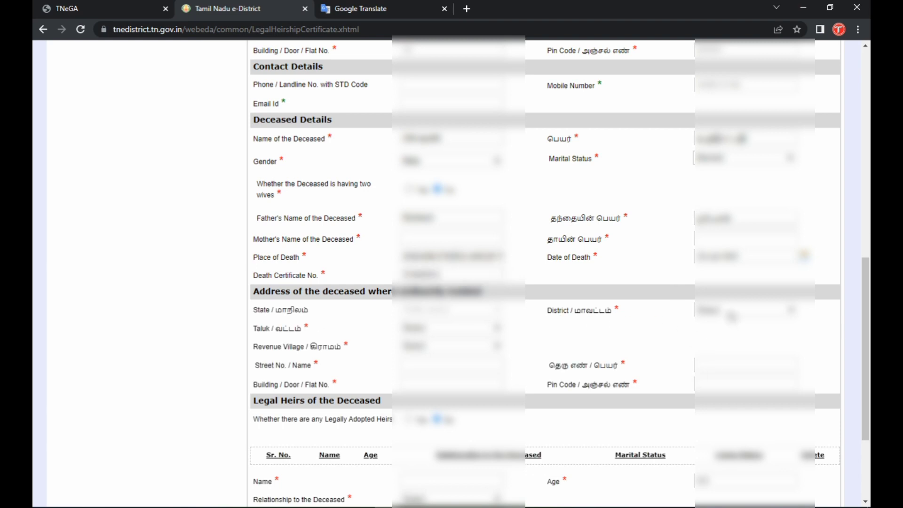
# - Select the deceased's district, taluk and revenue village
pyautogui.click(733, 314)
pyautogui.click(725, 264)
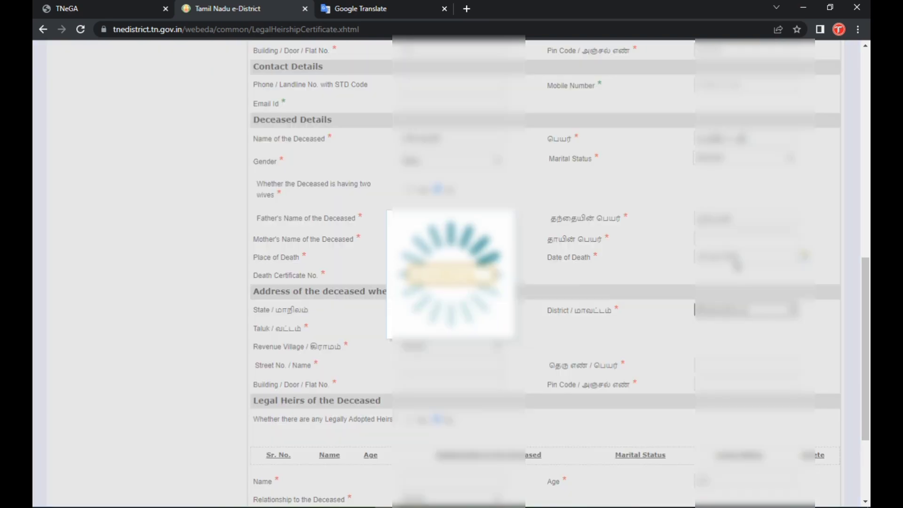
pyautogui.click(438, 332)
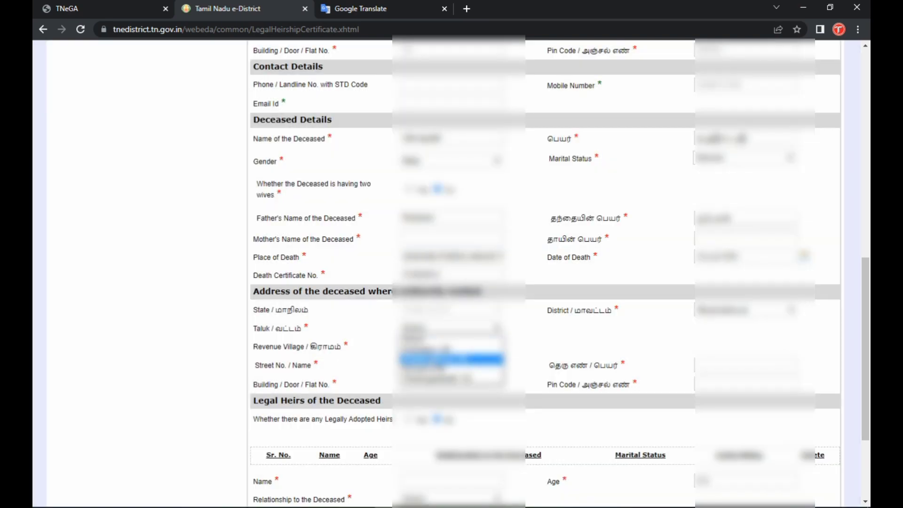
pyautogui.click(451, 379)
pyautogui.click(479, 347)
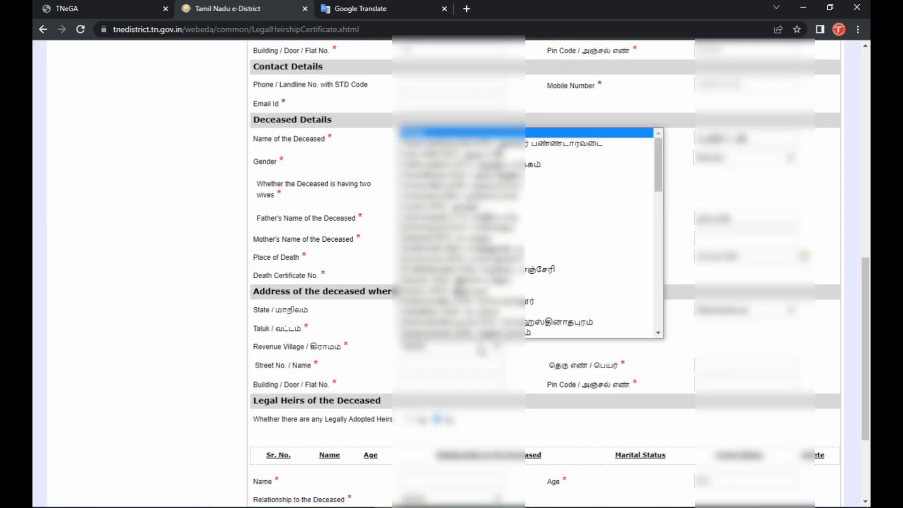
pyautogui.click(636, 217)
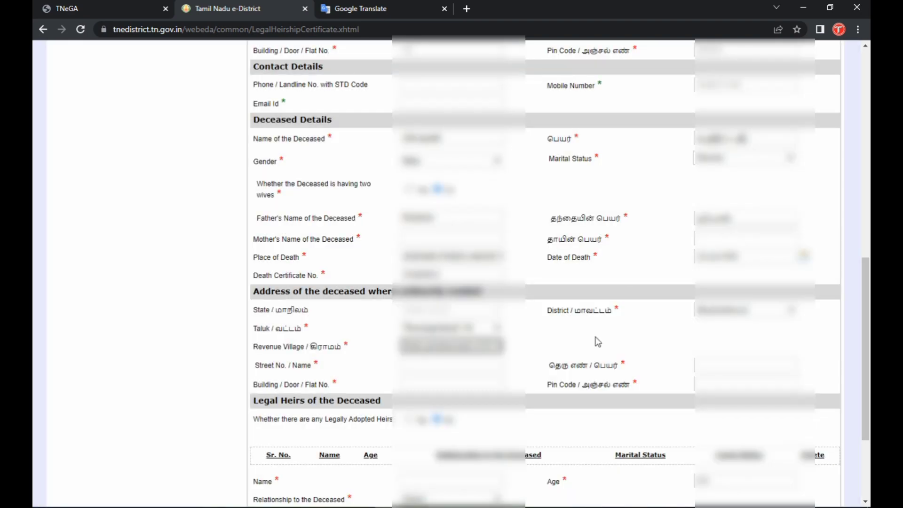
pyautogui.scroll(-1, 596, 340)
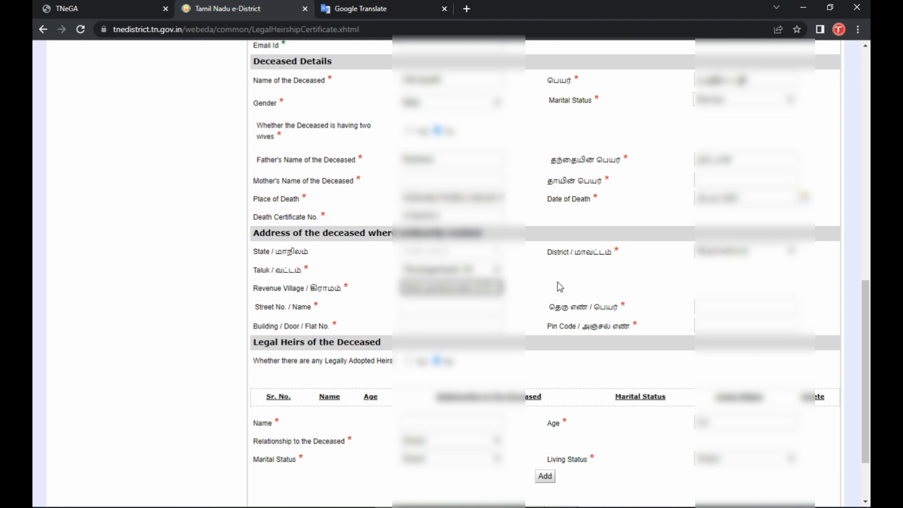
# - Enter the street name in English and Tamil, the door number, and the pin code
pyautogui.press('Tab')
pyautogui.write('Main Road')
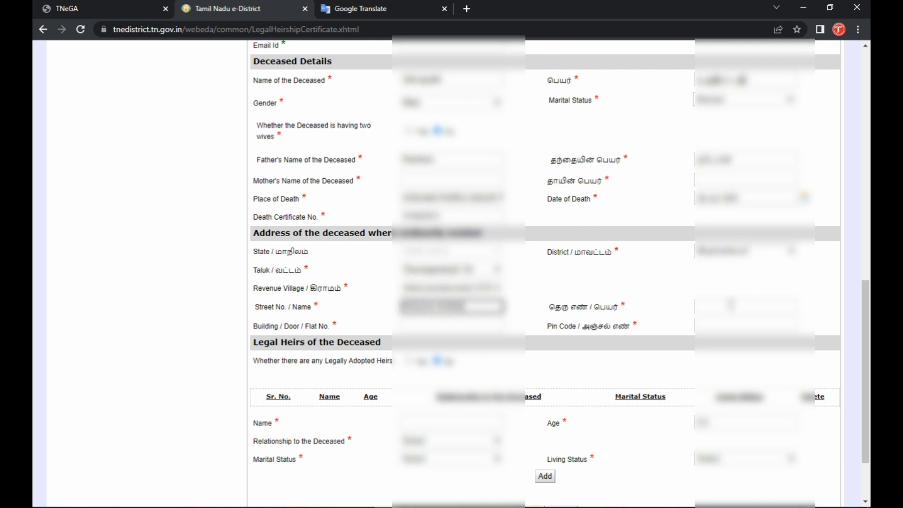
pyautogui.click(729, 308)
pyautogui.press('Return')
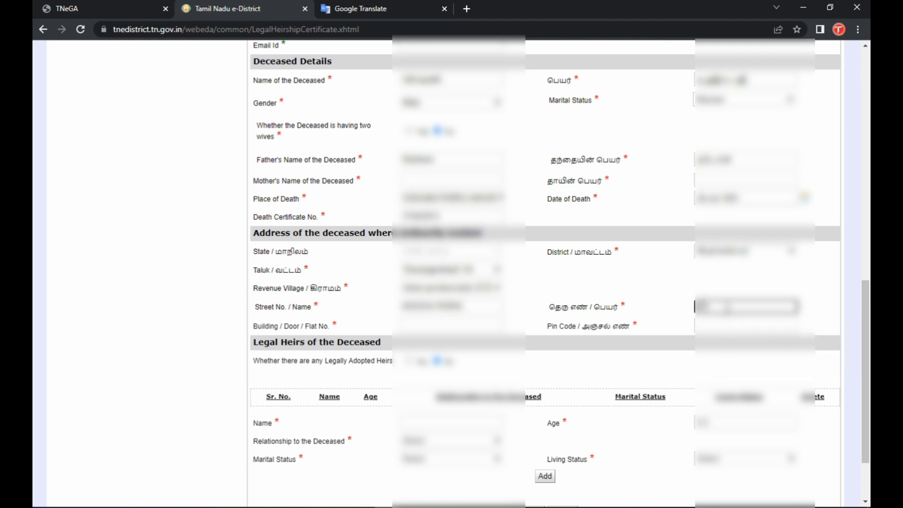
pyautogui.write('ரோடு தெரு')
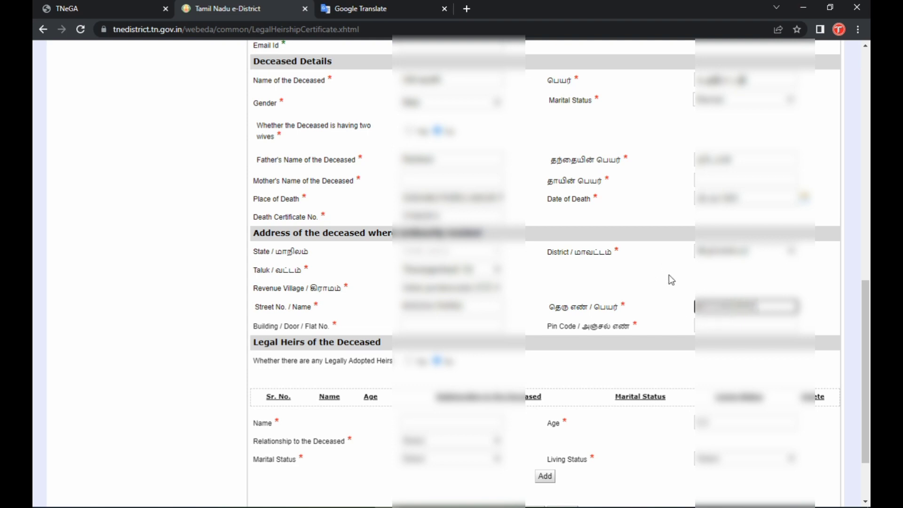
pyautogui.click(501, 327)
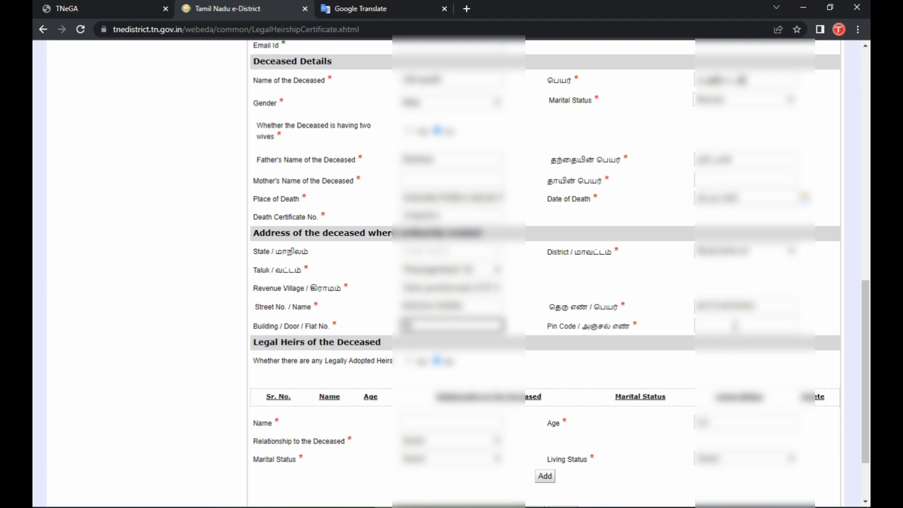
pyautogui.click(736, 325)
pyautogui.write('600001')
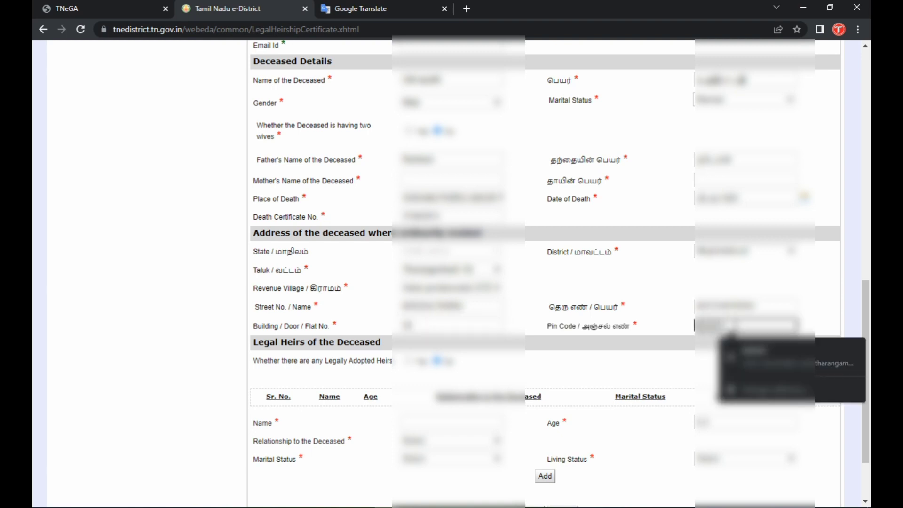
# - Enter the first legal heir's name and age
pyautogui.click(671, 284)
pyautogui.scroll(-2, 671, 284)
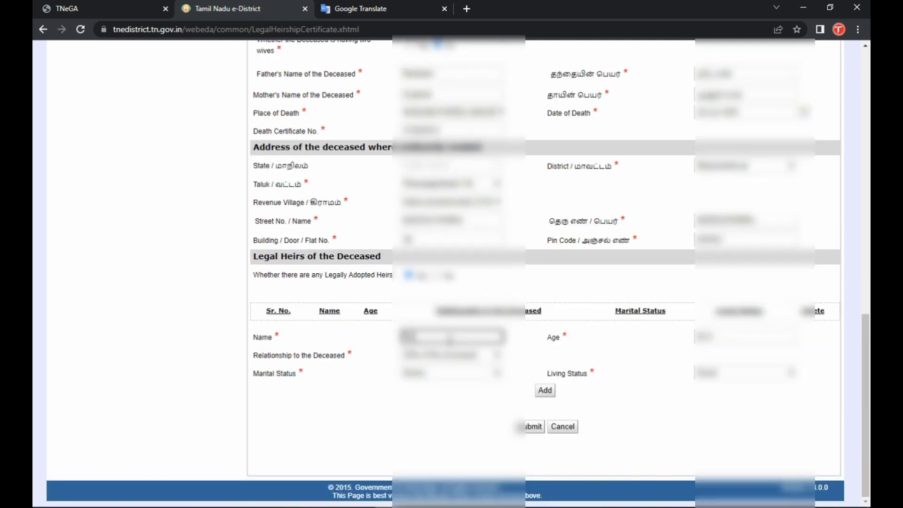
pyautogui.click(450, 339)
pyautogui.write('kumar')
pyautogui.click(732, 338)
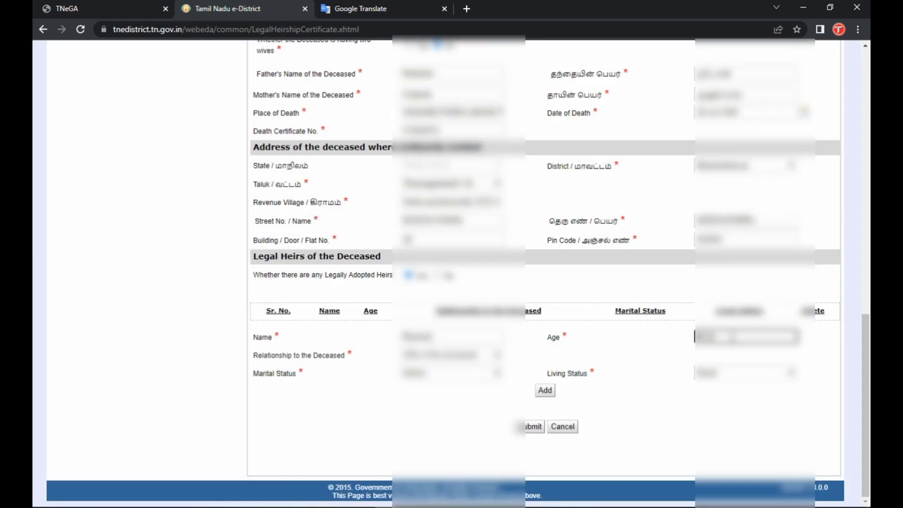
pyautogui.write('45')
pyautogui.click(730, 409)
# - Set the heir's relationship, marital status Married and living status, then add them to the table
pyautogui.click(476, 354)
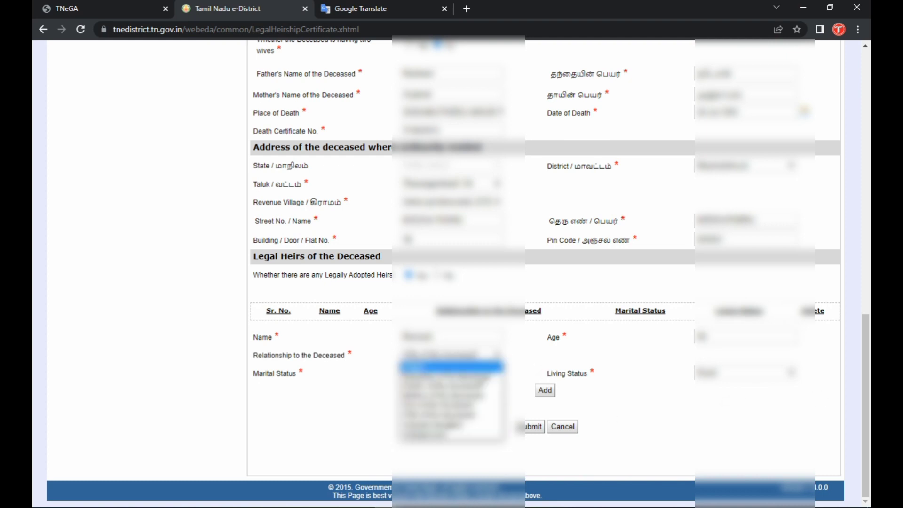
pyautogui.click(449, 405)
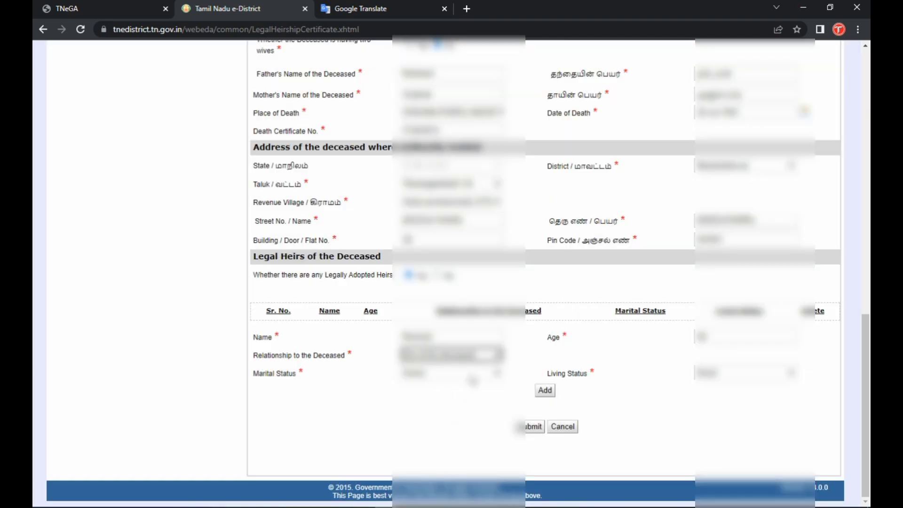
pyautogui.click(473, 374)
pyautogui.click(460, 392)
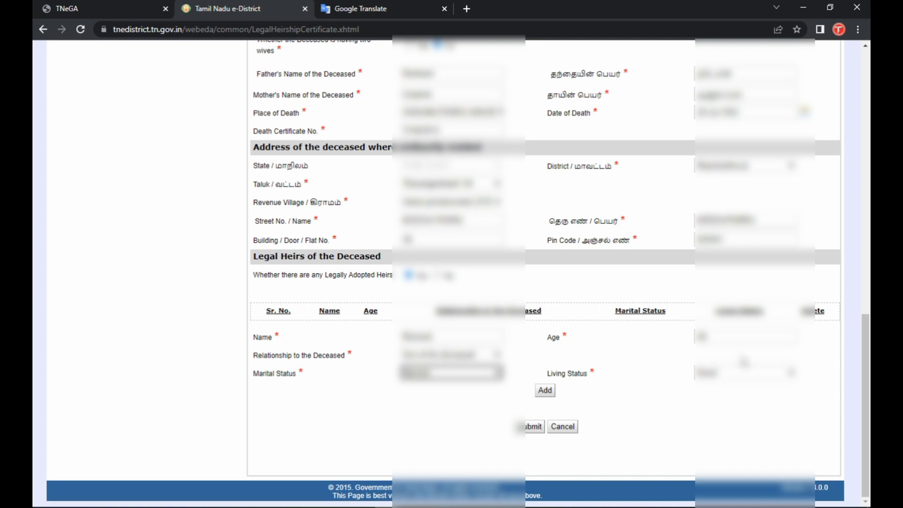
pyautogui.click(761, 378)
pyautogui.click(710, 394)
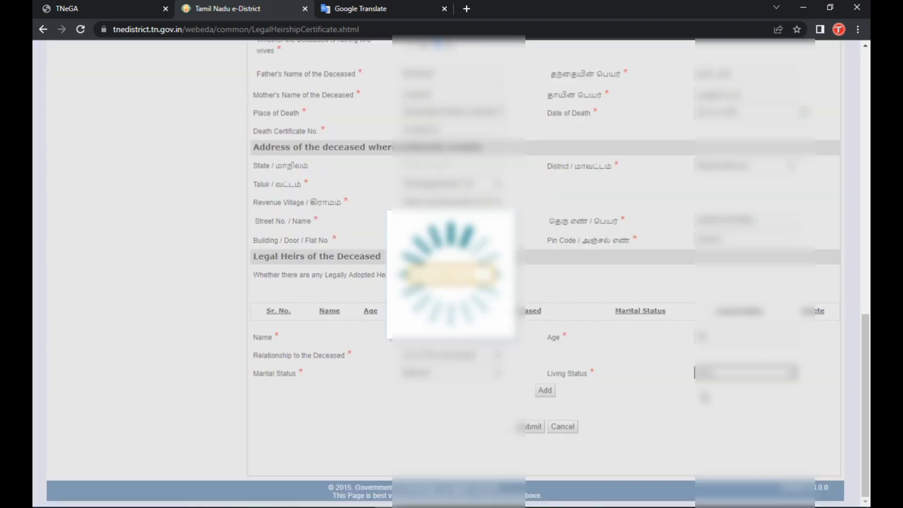
pyautogui.click(553, 392)
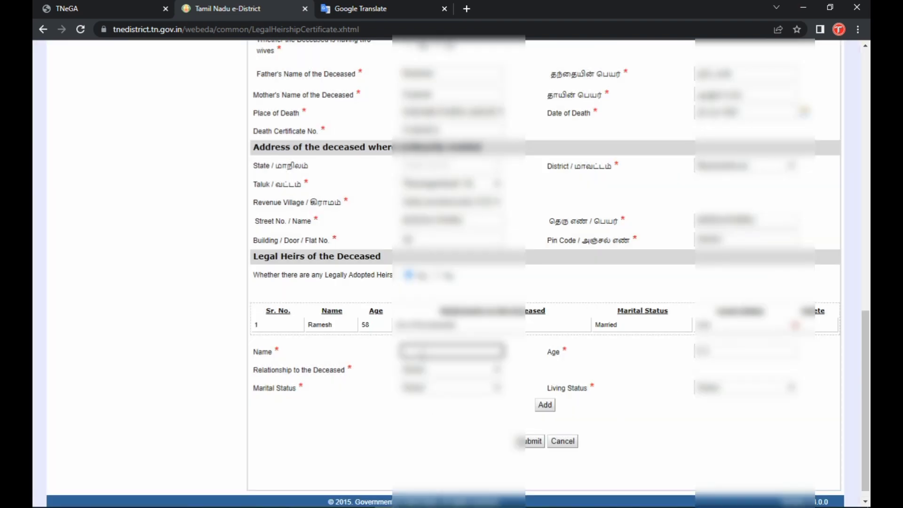
# - Enter the second heir's name, relationship to the deceased, and age 35
pyautogui.write('Rajesh')
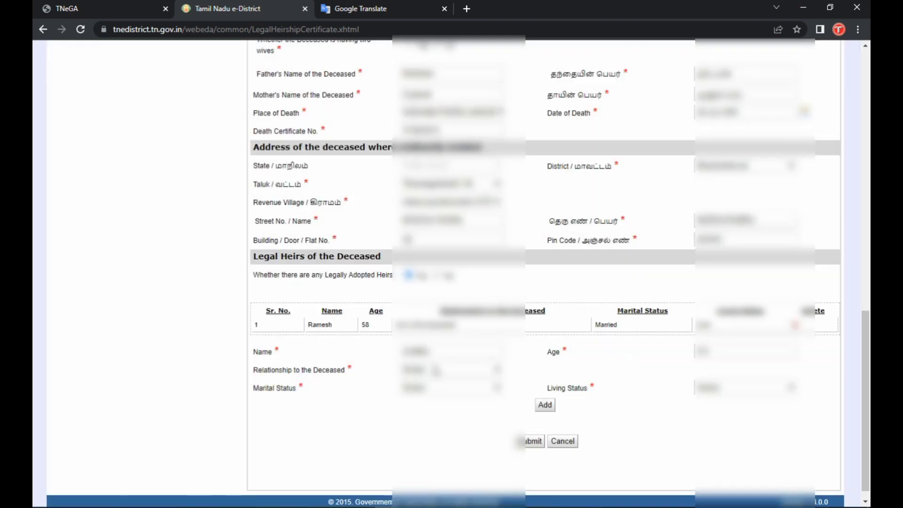
pyautogui.click(435, 370)
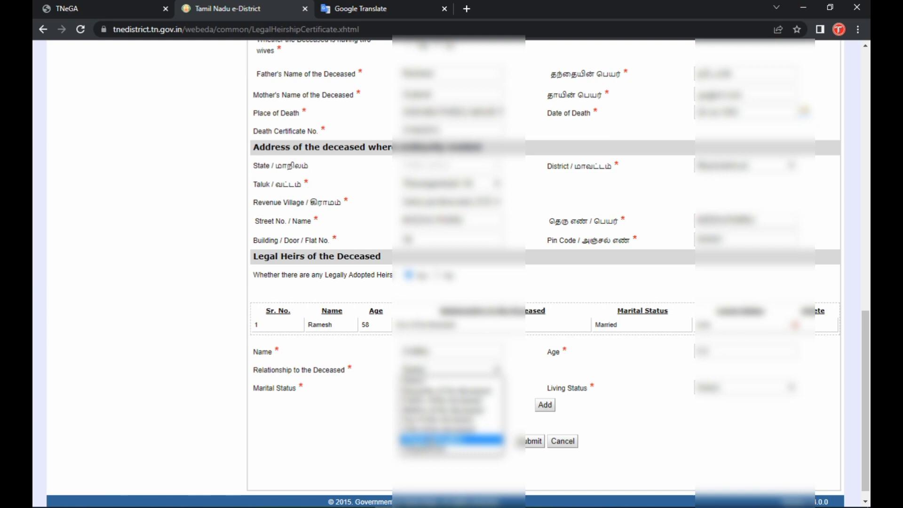
pyautogui.click(451, 428)
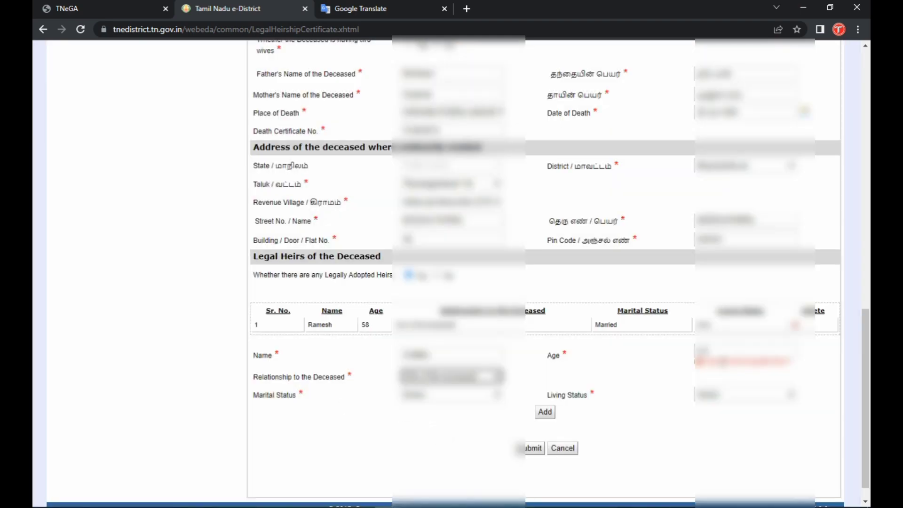
pyautogui.click(732, 352)
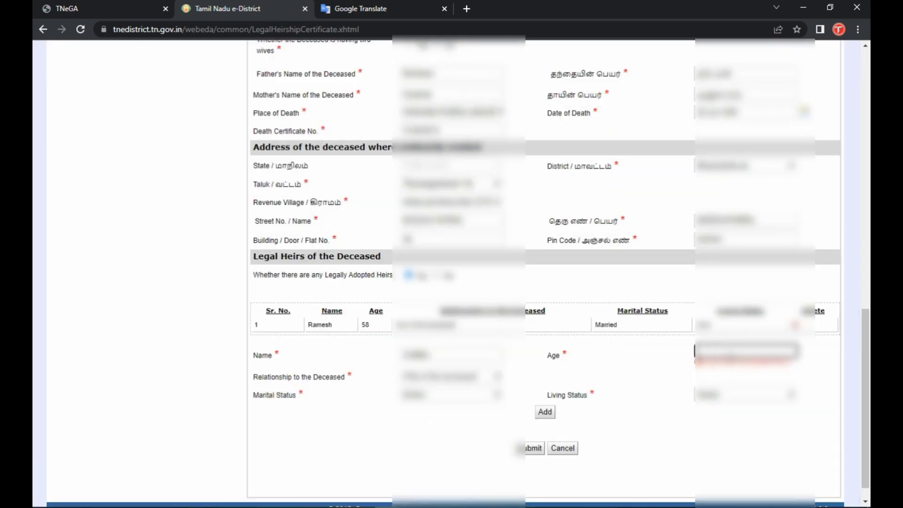
pyautogui.write('35')
pyautogui.click(699, 387)
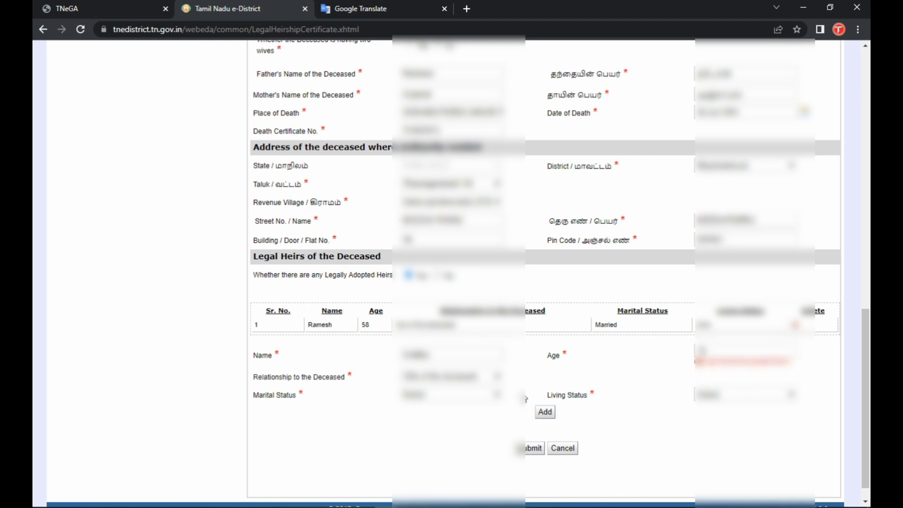
# - Set the second heir's marital and living status, add them, and begin the next heir's name
pyautogui.click(475, 398)
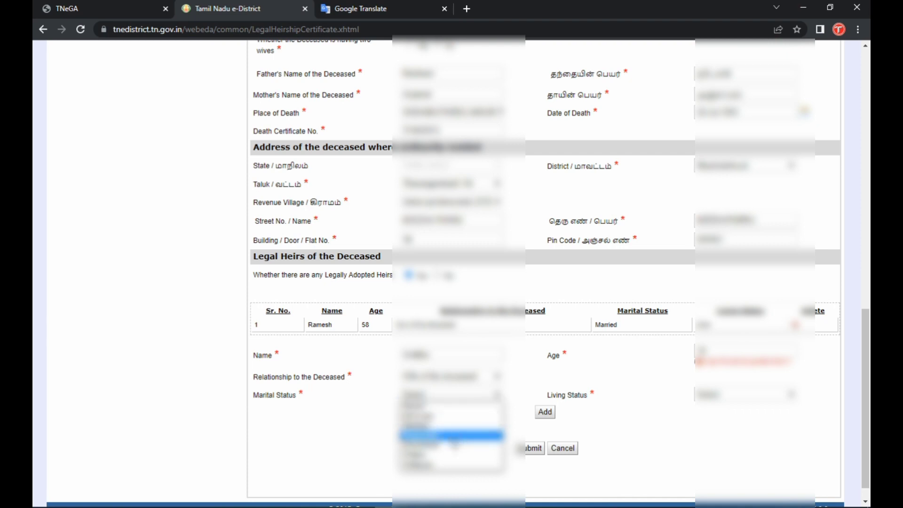
pyautogui.click(442, 456)
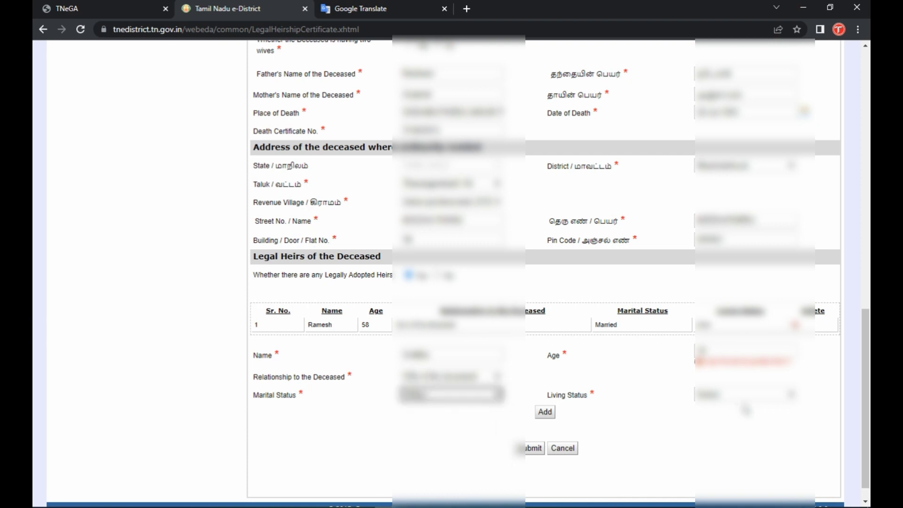
pyautogui.click(745, 395)
pyautogui.click(713, 426)
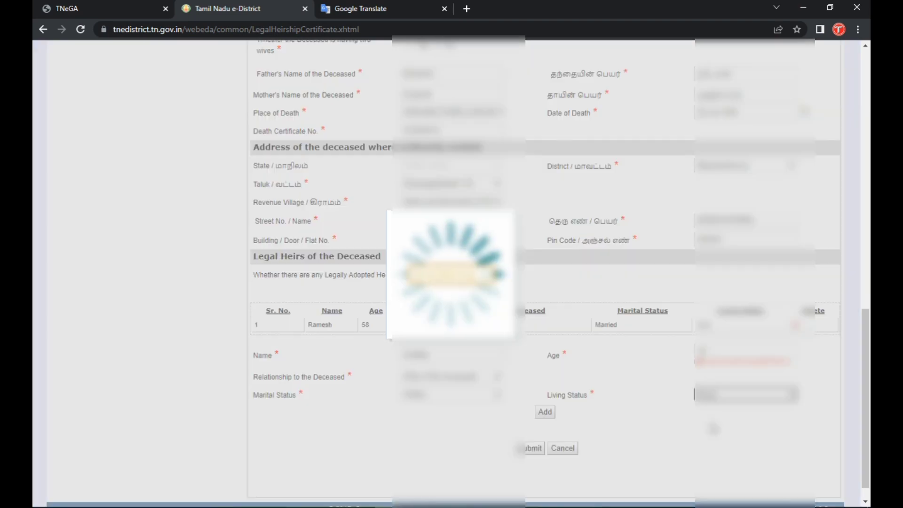
pyautogui.click(545, 406)
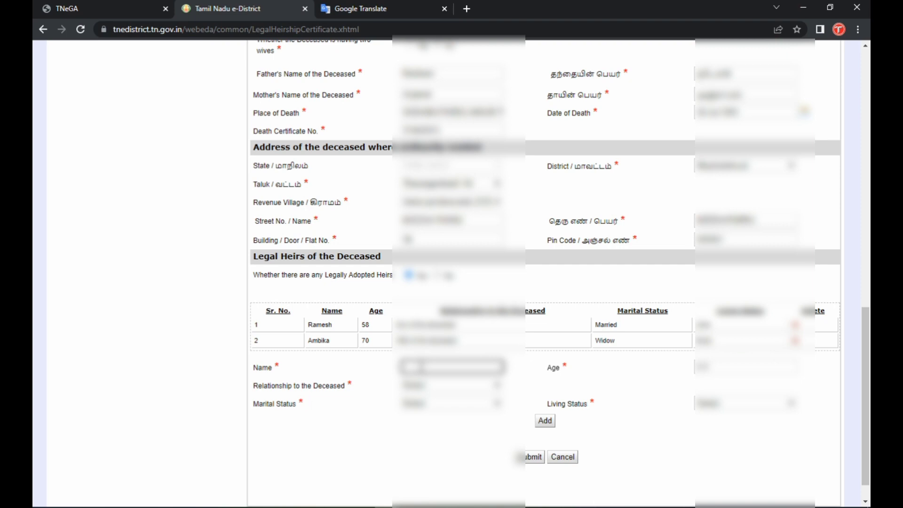
pyautogui.write('Sasikala')
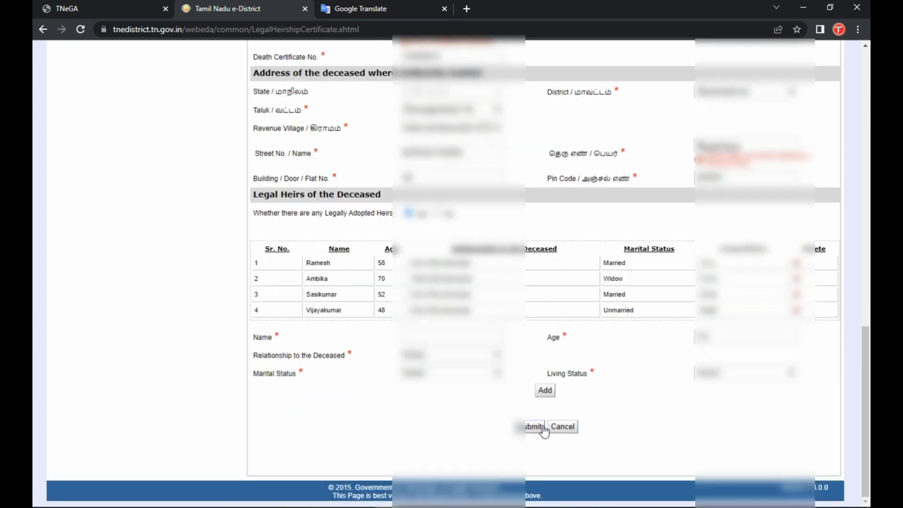
# - Submit the application and attach the compressed death certificate PDF with document number 6
pyautogui.click(542, 426)
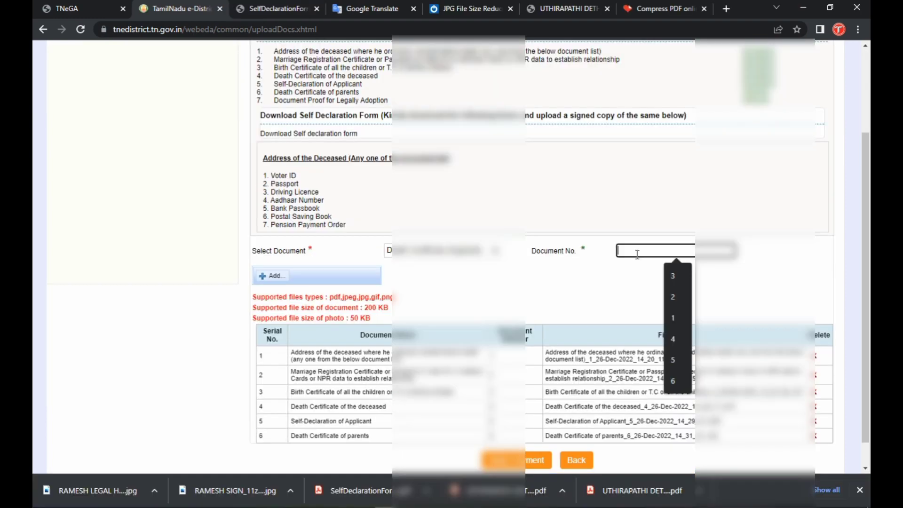
pyautogui.write('6')
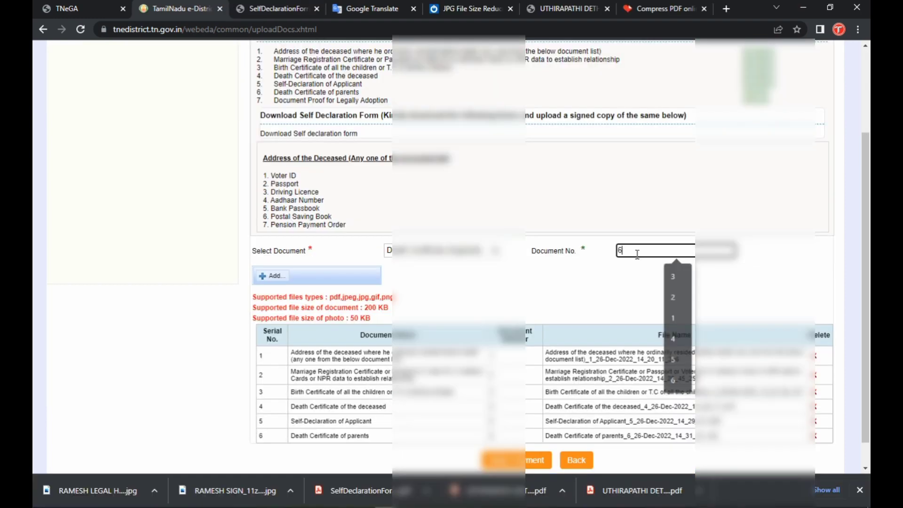
pyautogui.click(538, 285)
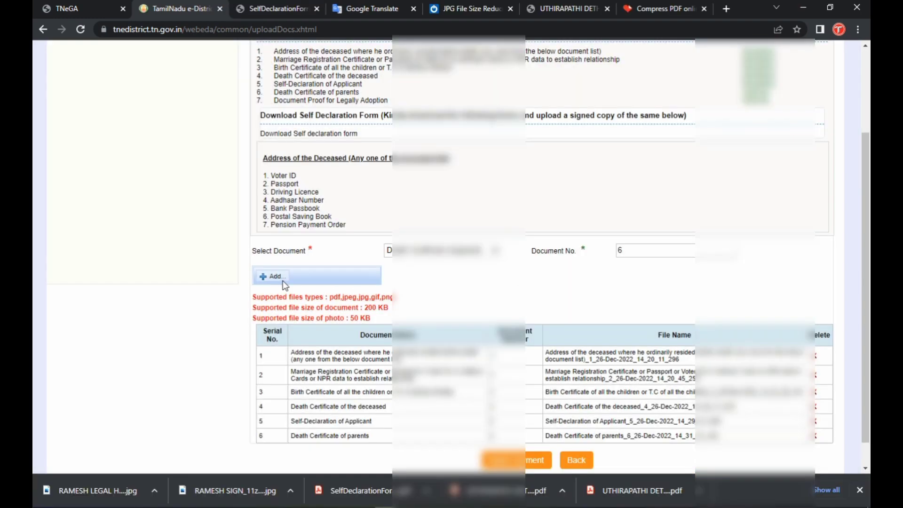
pyautogui.click(283, 280)
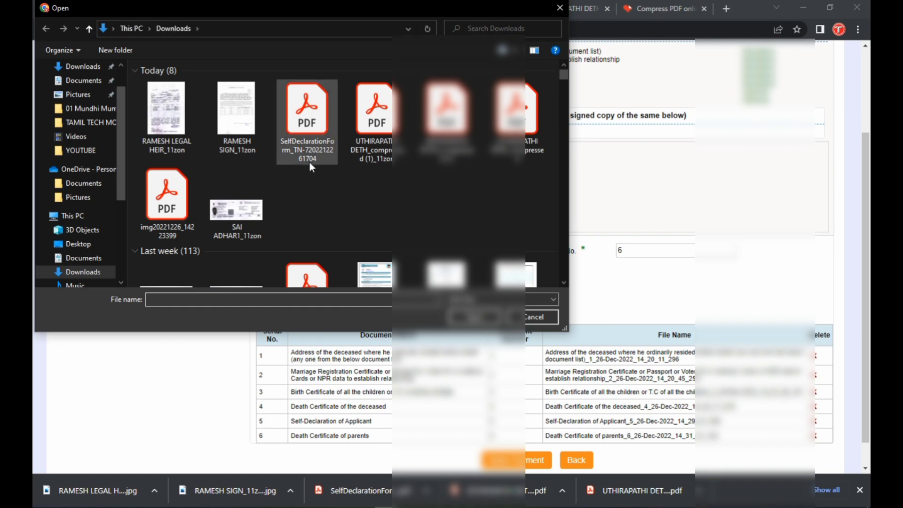
pyautogui.click(374, 120)
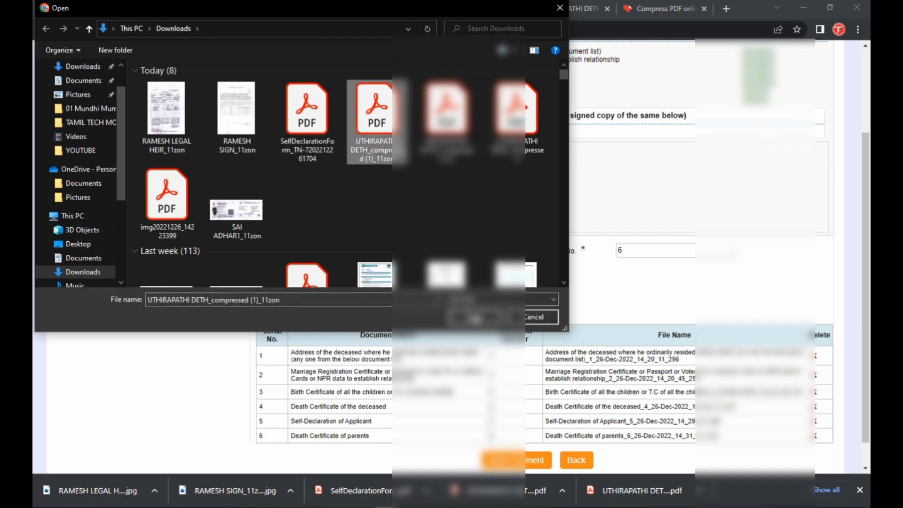
pyautogui.click(484, 316)
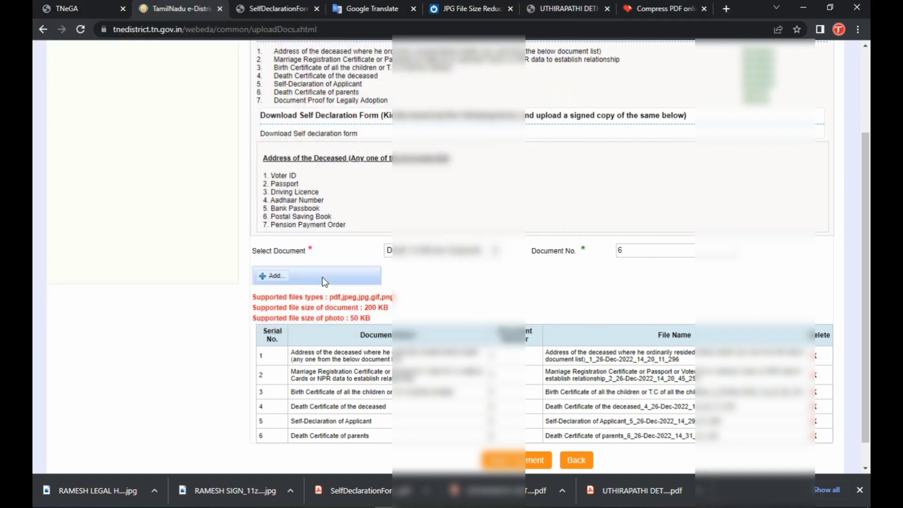
# - Submit the uploaded documents, accept the terms, and proceed to pay the ₹60 fee online
pyautogui.scroll(-1, 560, 278)
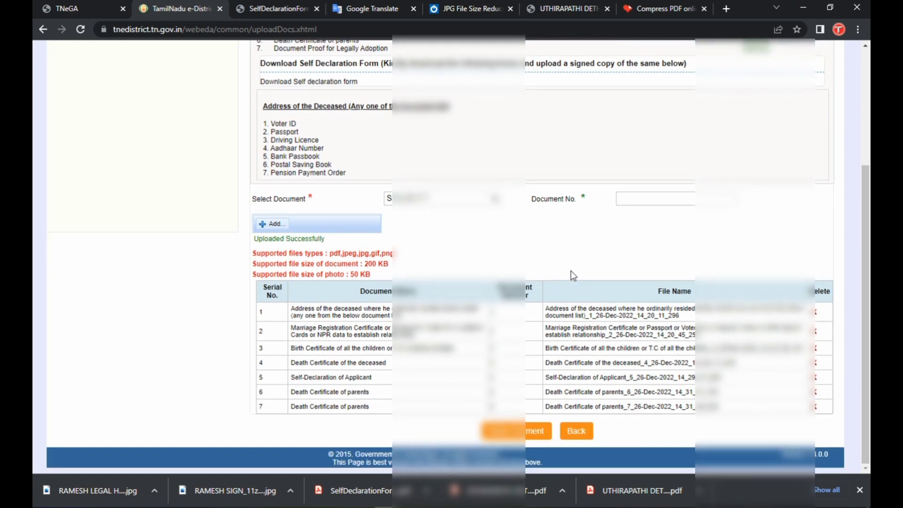
pyautogui.click(517, 431)
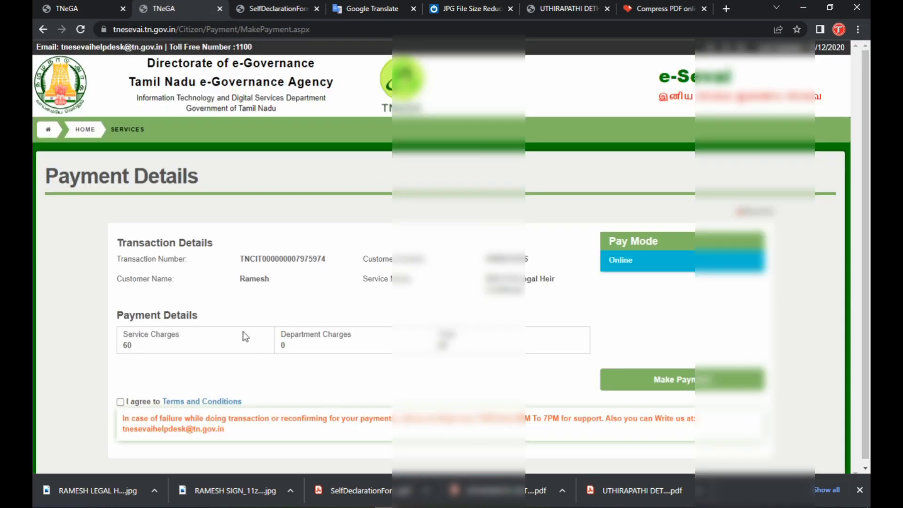
pyautogui.scroll(-1, 245, 337)
pyautogui.click(120, 397)
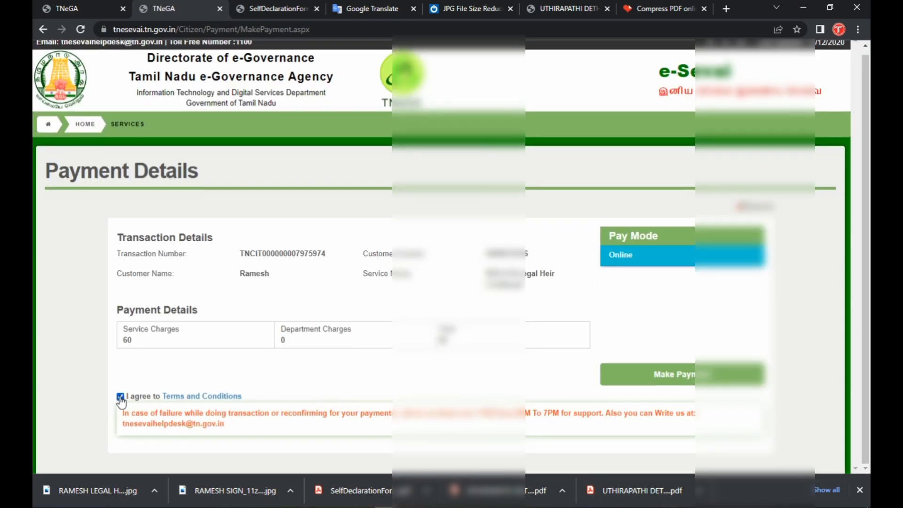
pyautogui.click(658, 374)
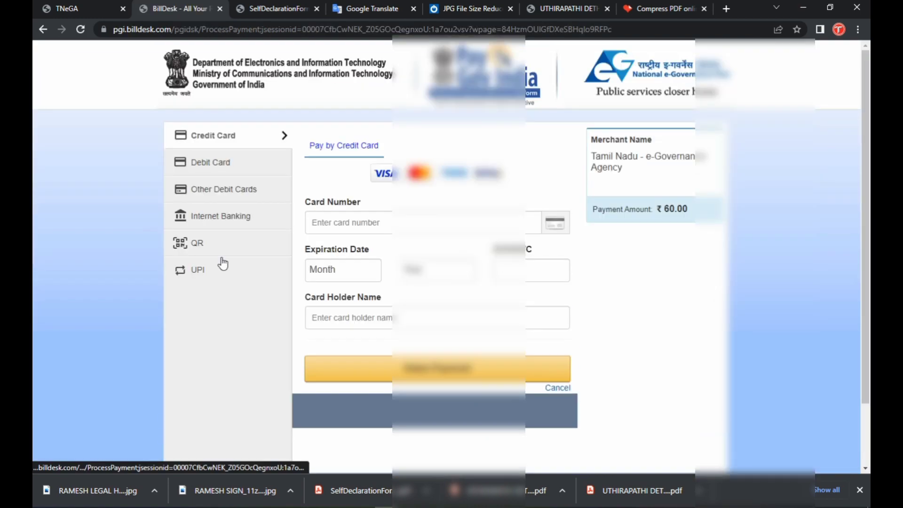
# - Choose Internet Banking with State Bank of India to pay the ₹60.00 BillDesk fee
pyautogui.click(216, 225)
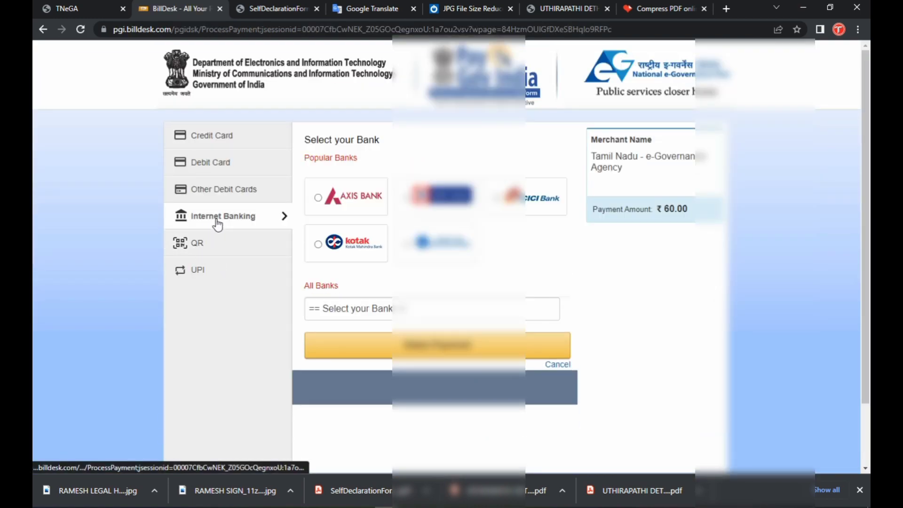
pyautogui.click(348, 308)
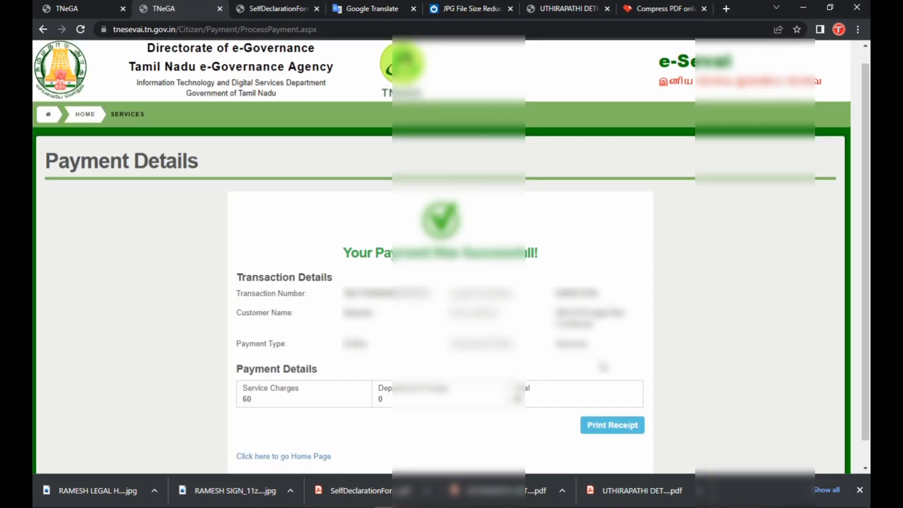
# - Open the ₹60.00 payment receipt PDF and print one copy on the EPSON L3210 Series
pyautogui.scroll(-1, 613, 383)
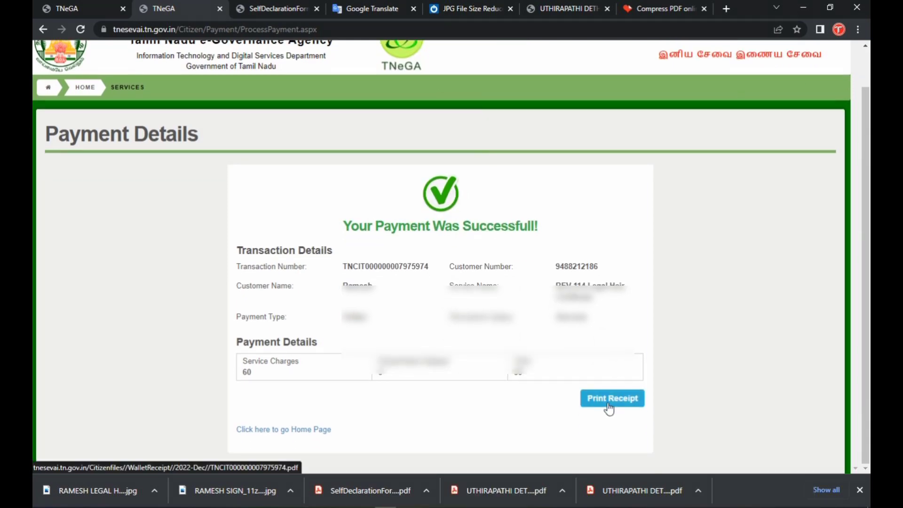
pyautogui.click(610, 400)
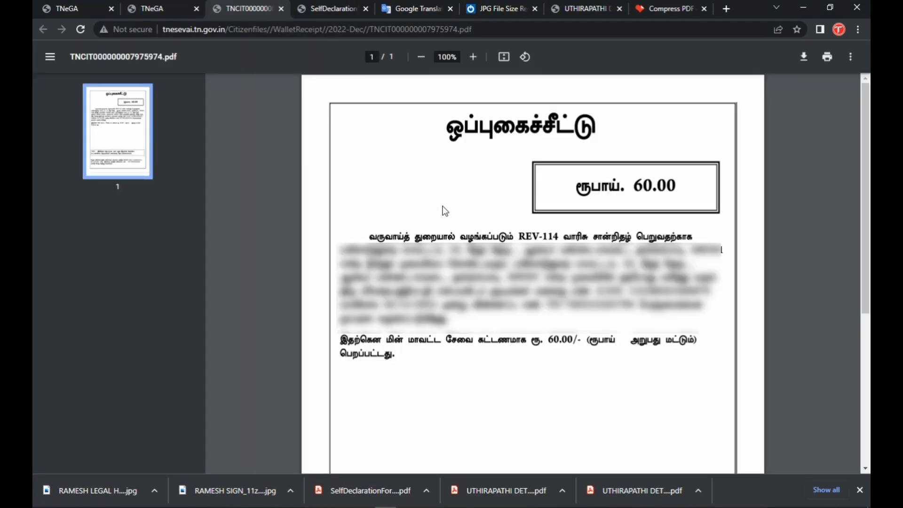
pyautogui.click(828, 61)
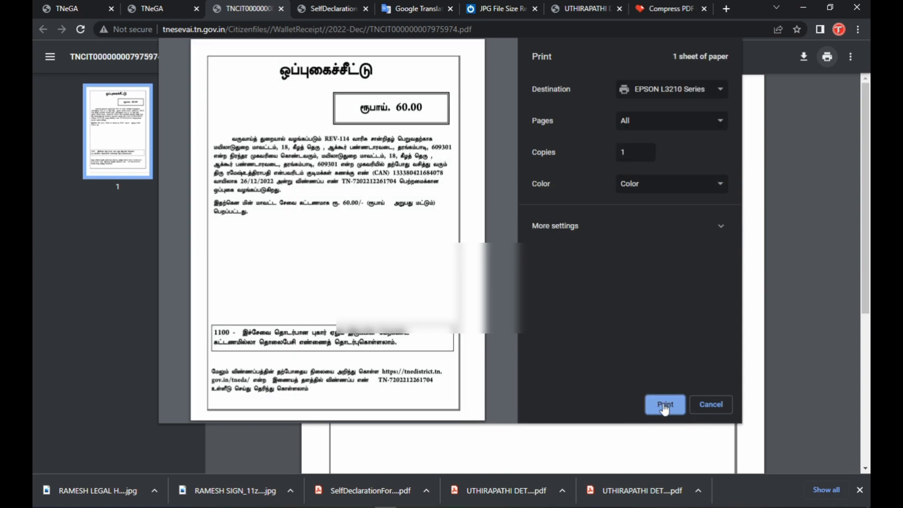
pyautogui.click(665, 405)
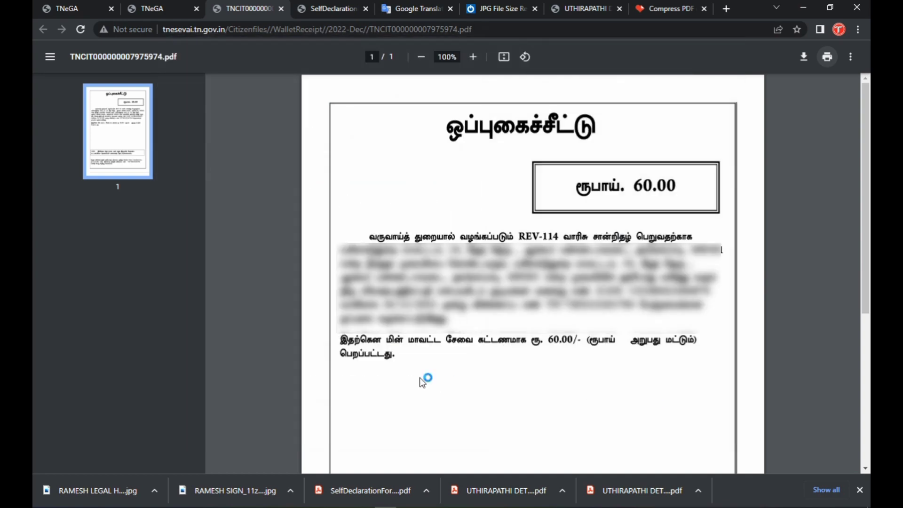